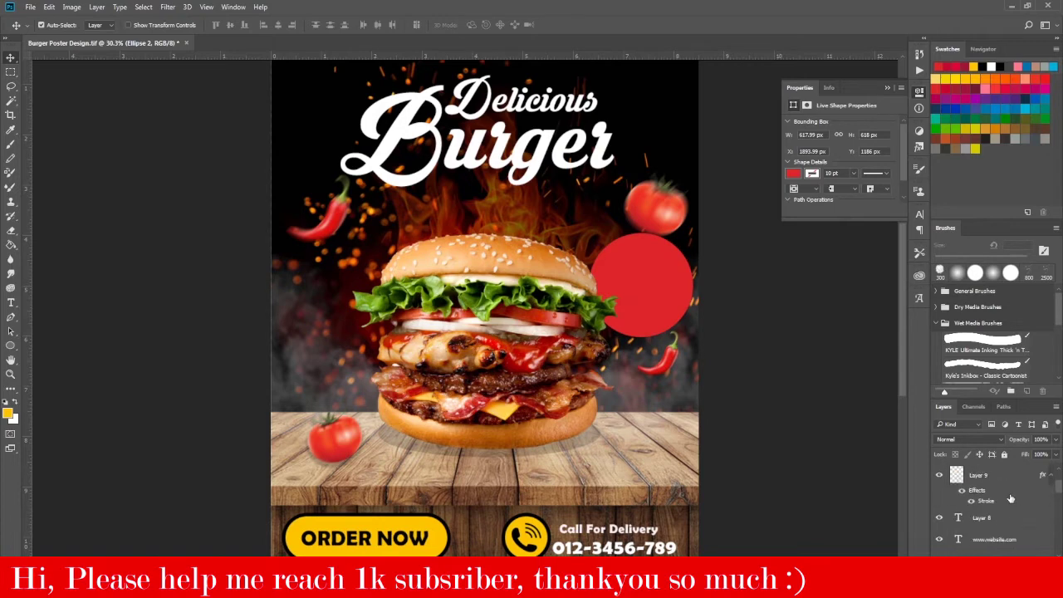
pyautogui.press('t')
pyautogui.click(599, 190)
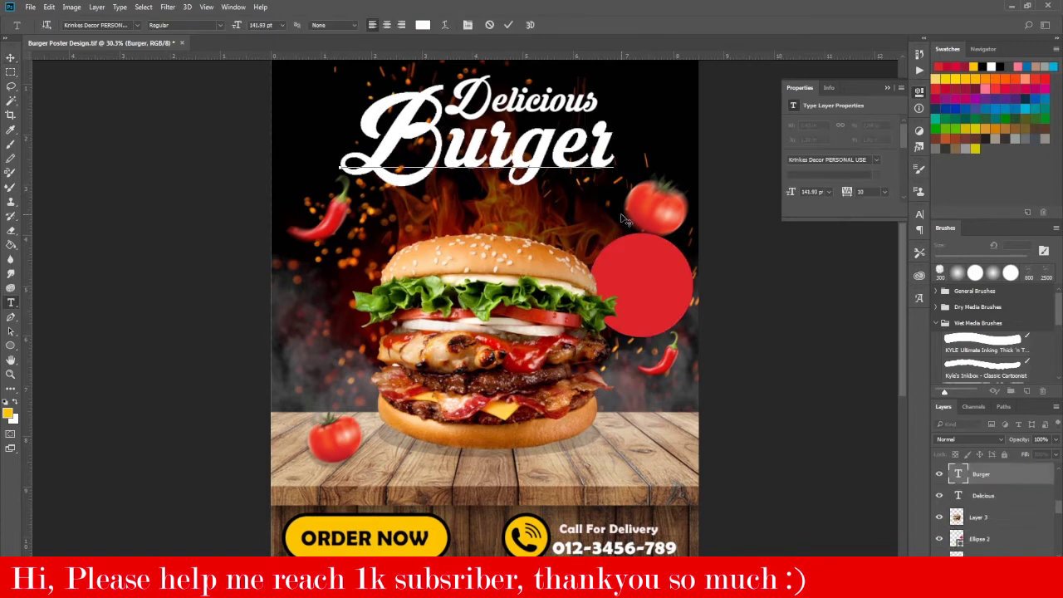
pyautogui.press('Escape')
pyautogui.press('v')
# Start a new text layer directly above the red circle's layer, with its insertion point on the wooden table
pyautogui.click(621, 277)
pyautogui.press('t')
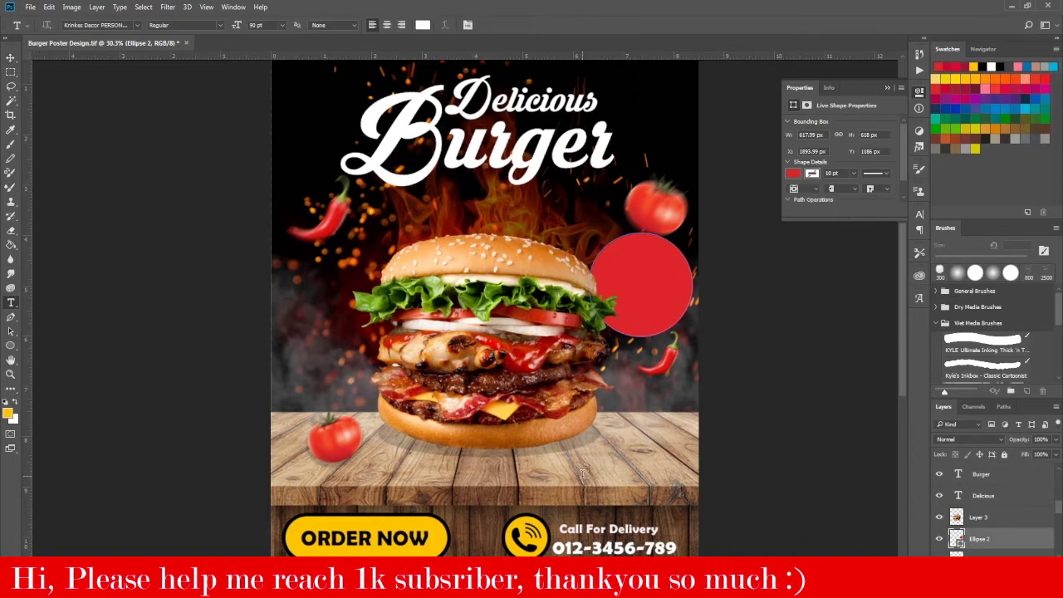
pyautogui.click(582, 498)
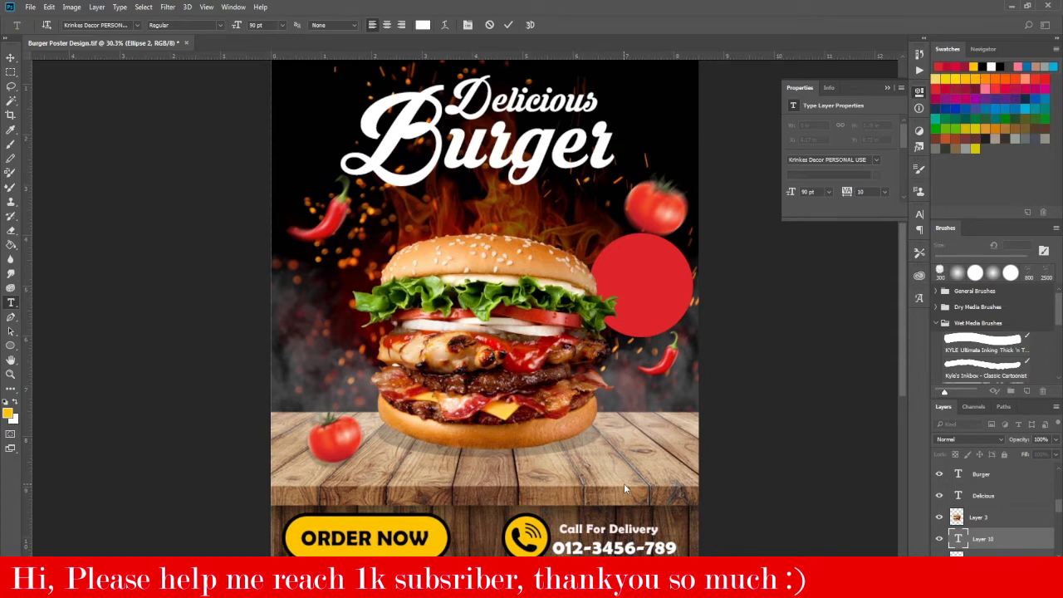
pyautogui.write('$9.99')
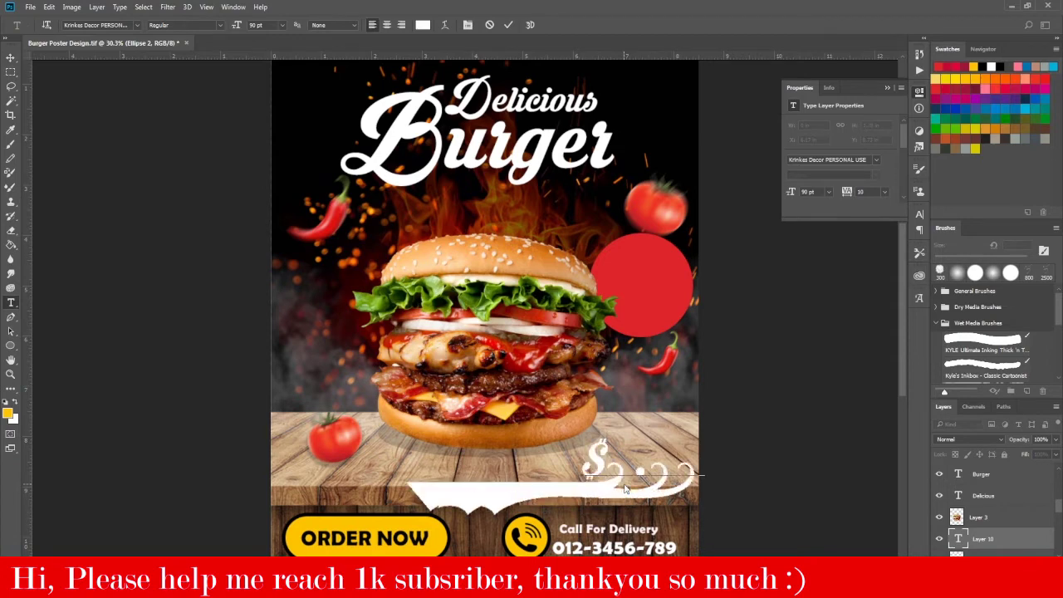
pyautogui.press('BackSpace')
pyautogui.press('BackSpace')
pyautogui.press('BackSpace')
pyautogui.press('BackSpace')
pyautogui.press('BackSpace')
# Set the new text's font to Arial and enter the price "$4.99"
pyautogui.click(139, 26)
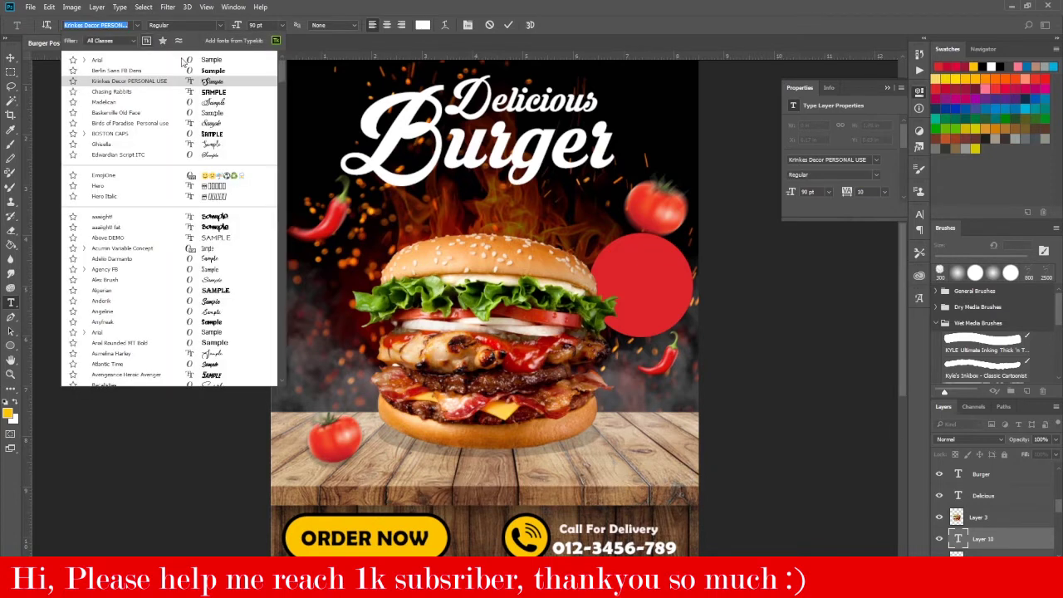
pyautogui.click(143, 60)
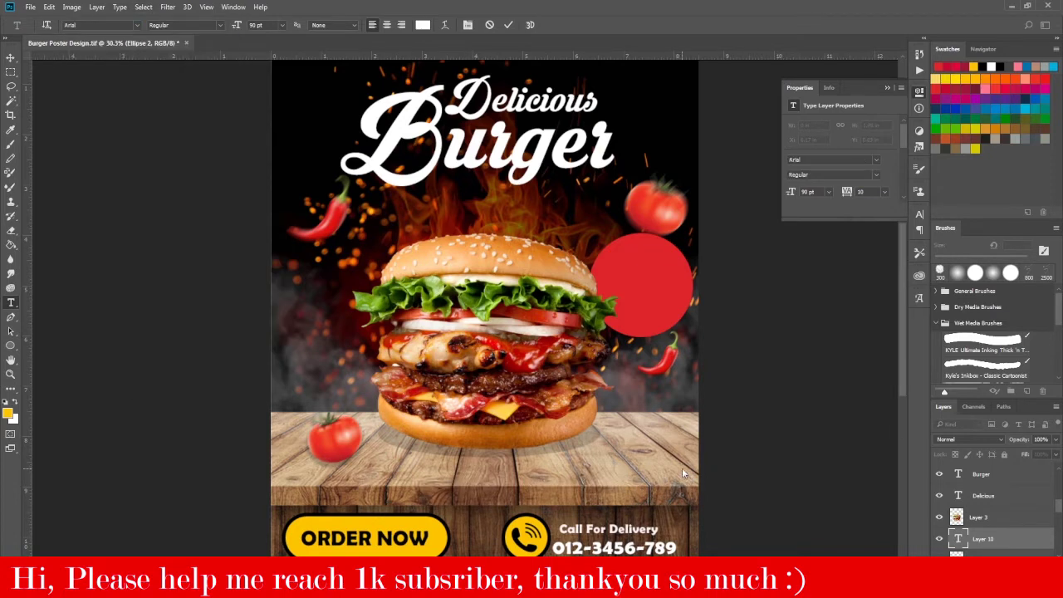
pyautogui.write('$4.9')
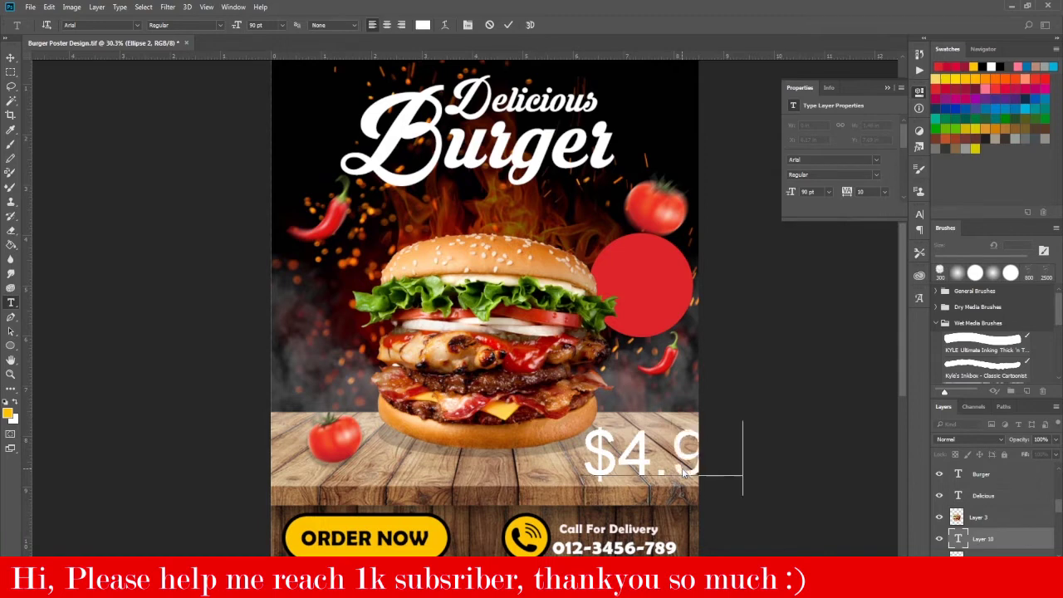
pyautogui.hotkey('ctrl', 'Return')
# Move the price text onto the red circle and scale it down to fit within the circle's width
pyautogui.press('v')
pyautogui.moveTo(641, 453); pyautogui.dragTo(627, 285)
pyautogui.hotkey('ctrl', 't')
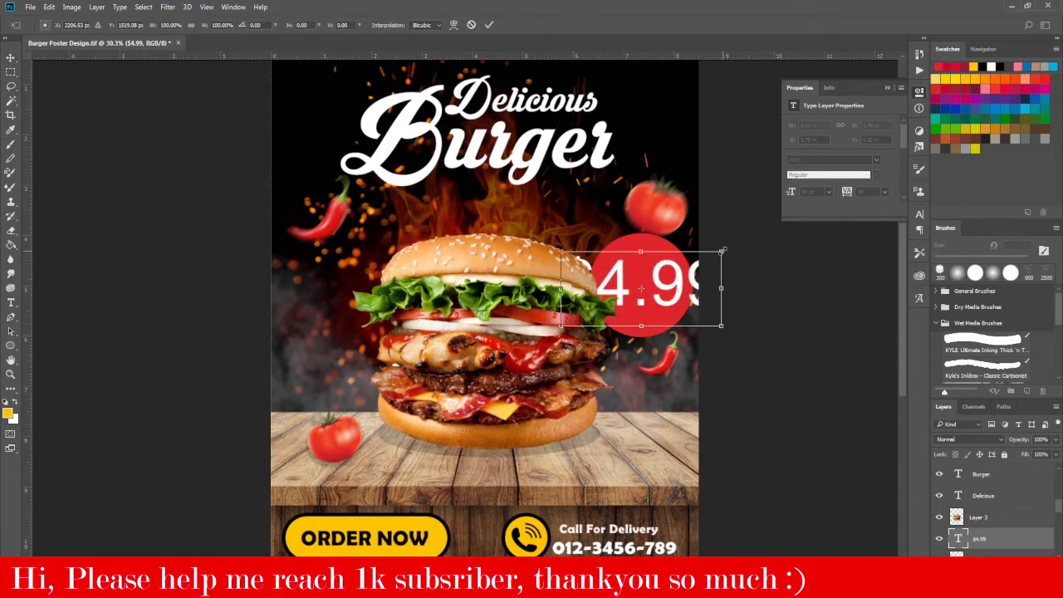
pyautogui.moveTo(721, 251); pyautogui.dragTo(682, 307)
pyautogui.moveTo(598, 264); pyautogui.dragTo(598, 260)
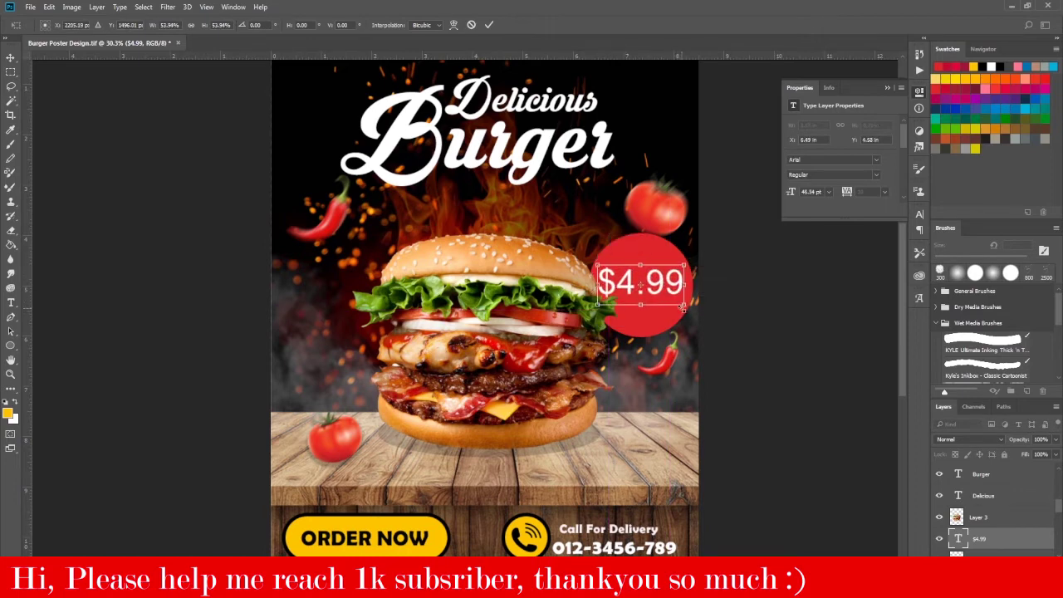
pyautogui.moveTo(684, 307); pyautogui.dragTo(686, 311)
pyautogui.press('Return')
# Scale the price text and red circle together to about 82% and place them beside the burger bun's upper right edge
pyautogui.scroll(1, 696, 184)
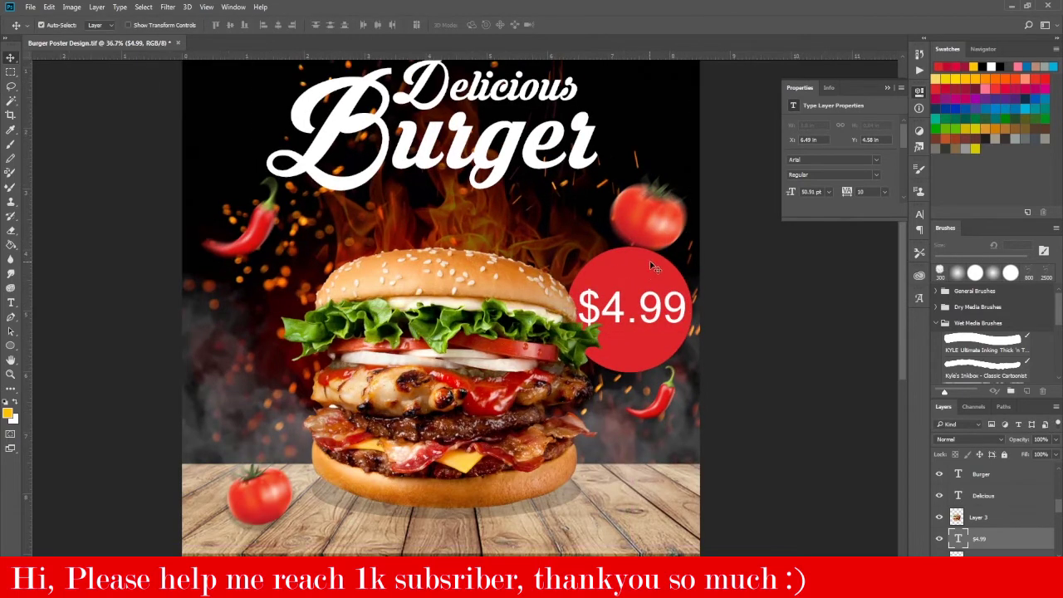
pyautogui.scroll(-1, 969, 518)
pyautogui.keyDown('shift'); pyautogui.click(983, 542); pyautogui.keyUp('shift')
pyautogui.hotkey('ctrl', 't')
pyautogui.moveTo(690, 248); pyautogui.dragTo(670, 269)
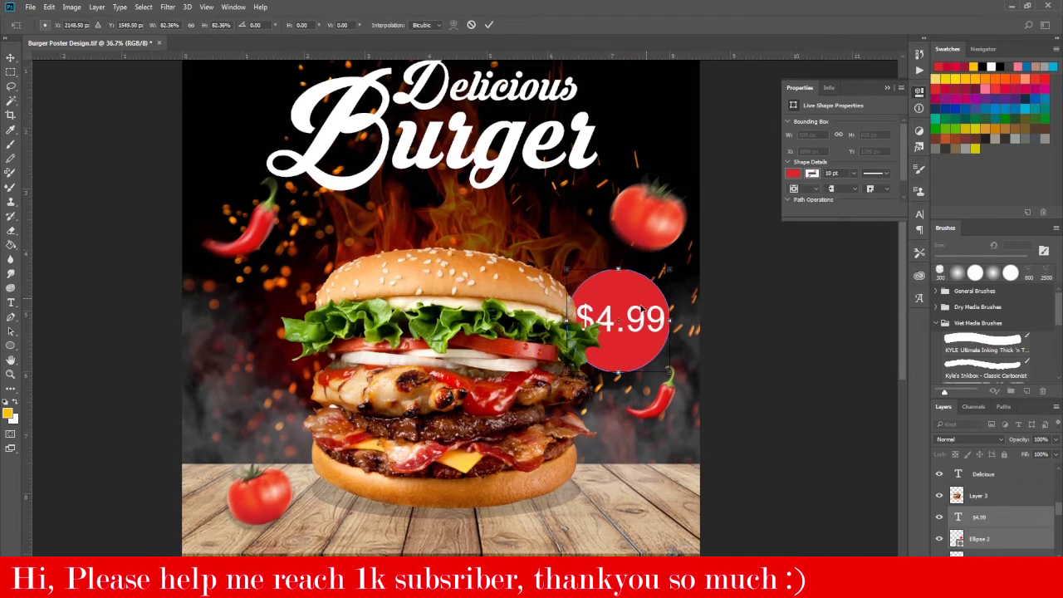
pyautogui.moveTo(641, 306); pyautogui.dragTo(656, 354)
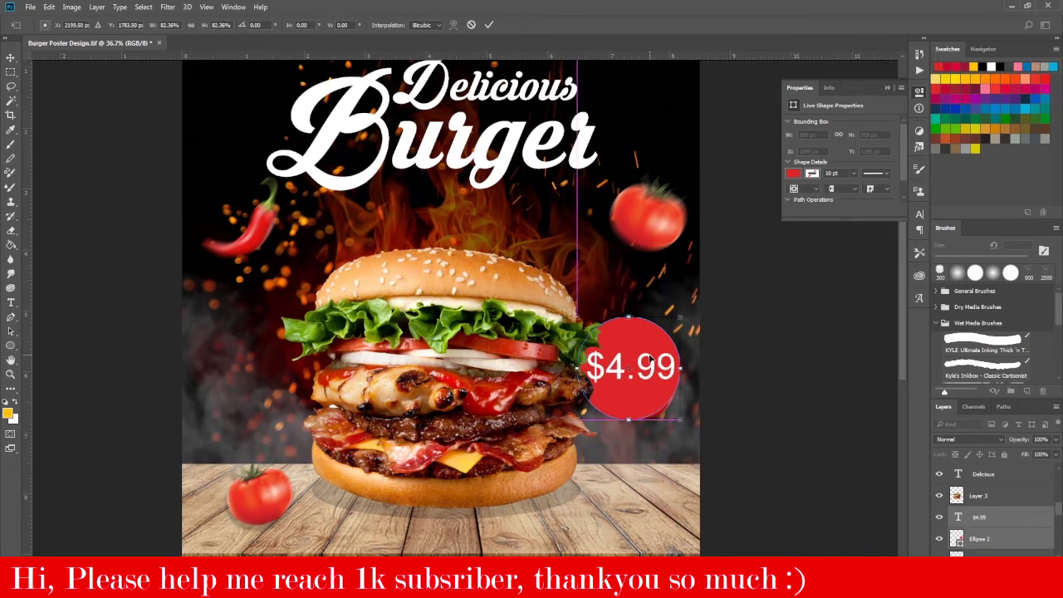
pyautogui.press('Return')
pyautogui.scroll(-2, 656, 422)
pyautogui.moveTo(582, 326); pyautogui.dragTo(561, 264)
pyautogui.scroll(1, 479, 269)
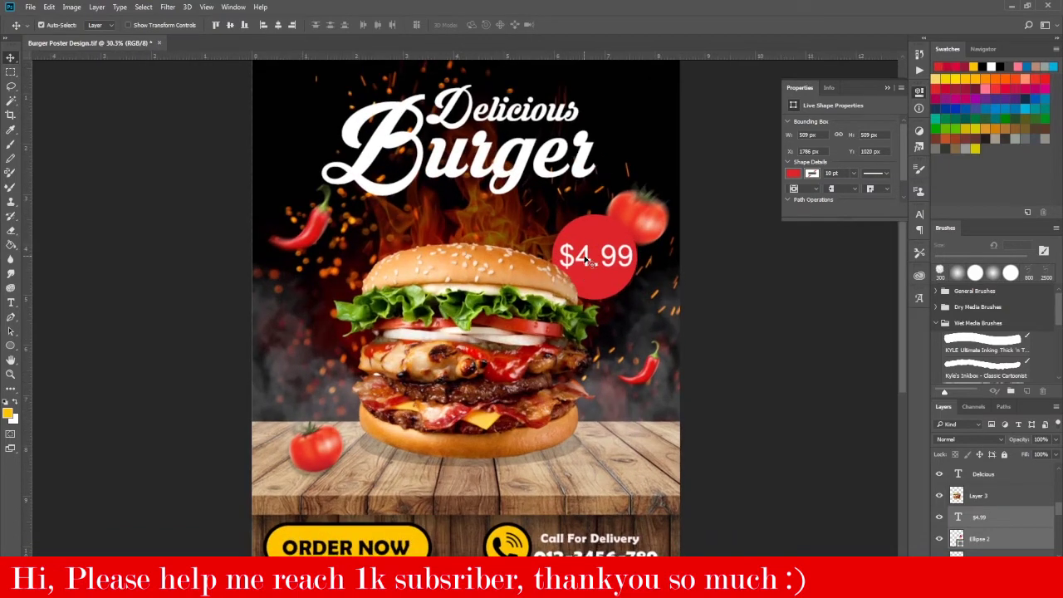
# Reduce the font size of the "99" in the price and center the price text within the red circle
pyautogui.doubleClick(958, 516)
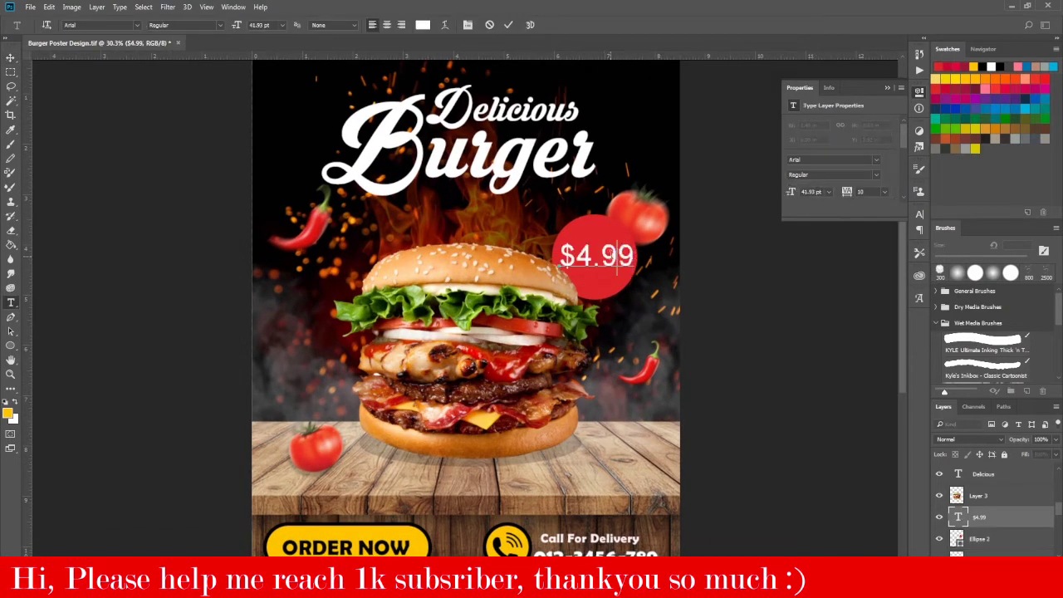
pyautogui.moveTo(600, 258); pyautogui.dragTo(638, 259)
pyautogui.click(283, 26)
pyautogui.click(282, 121)
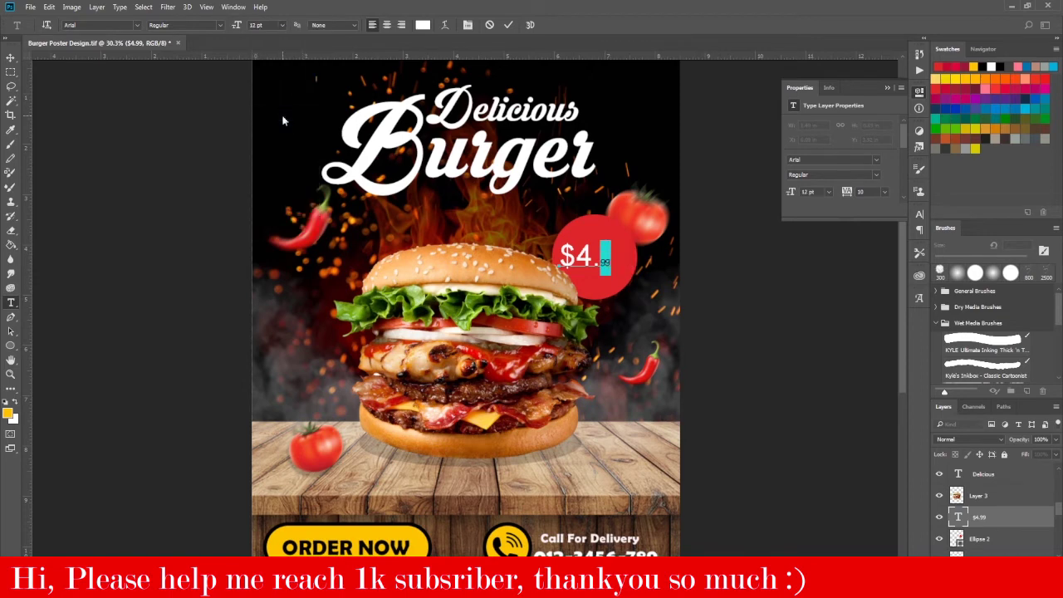
pyautogui.click(283, 26)
pyautogui.click(264, 163)
pyautogui.click(12, 60)
pyautogui.moveTo(587, 260); pyautogui.dragTo(591, 261)
# Add the white Arial text "only" as a new layer over the lower part of the red circle
pyautogui.scroll(3, 651, 253)
pyautogui.press('t')
pyautogui.click(520, 304)
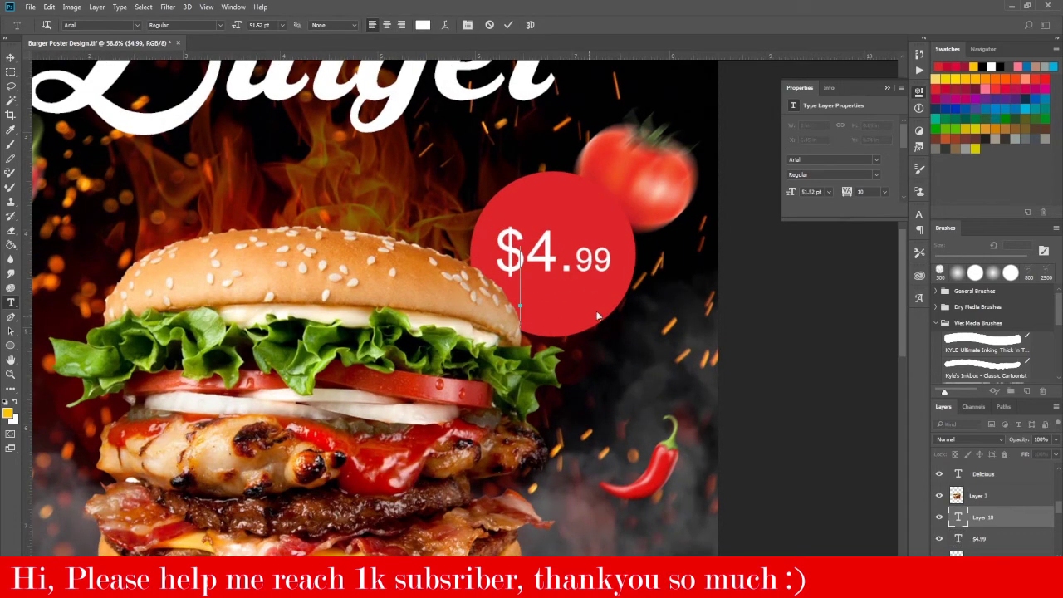
pyautogui.write('only')
pyautogui.hotkey('ctrl', 'Return')
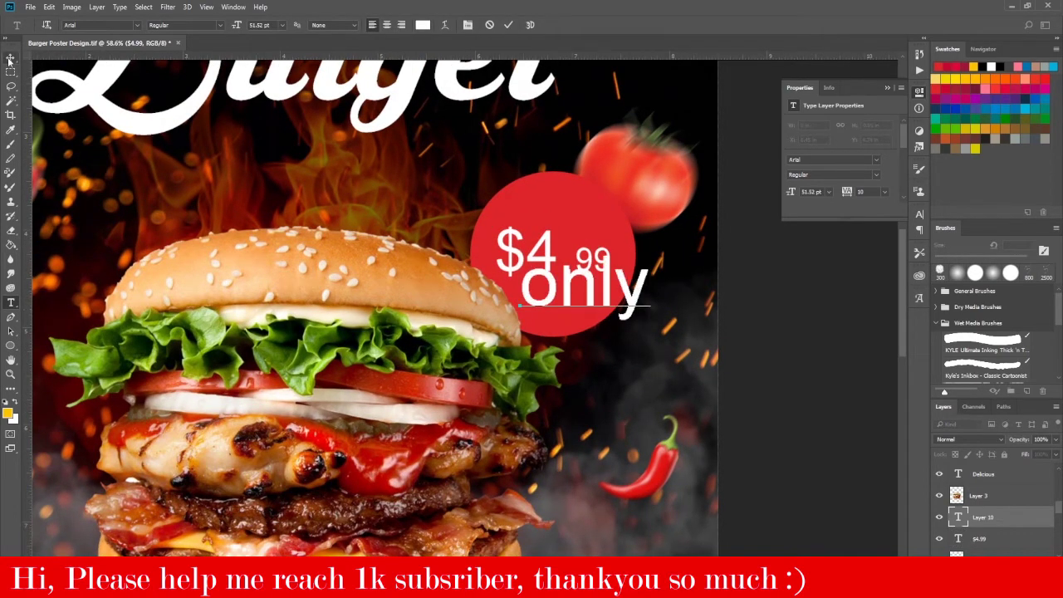
# Scale the "only" text down to about 26 pt and position it just below the price inside the circle
pyautogui.hotkey('ctrl', 't')
pyautogui.moveTo(650, 246); pyautogui.dragTo(603, 276)
pyautogui.moveTo(581, 311); pyautogui.dragTo(576, 307)
pyautogui.press('Return')
pyautogui.scroll(-2, 576, 307)
pyautogui.scroll(3, 576, 306)
pyautogui.hotkey('ctrl', 't')
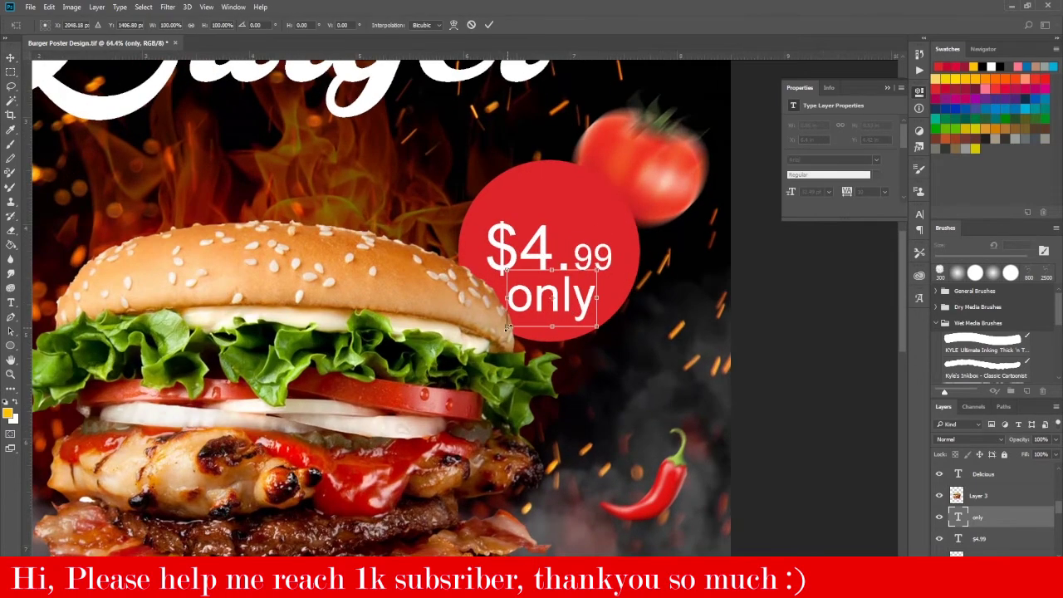
pyautogui.moveTo(508, 327); pyautogui.dragTo(523, 314)
pyautogui.press('Return')
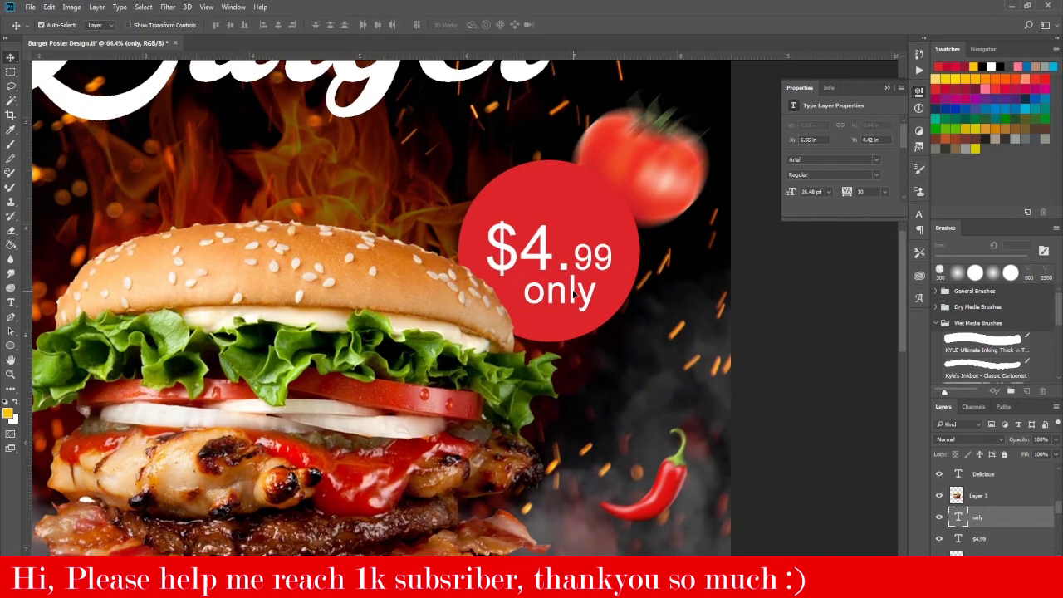
pyautogui.scroll(-4, 615, 300)
pyautogui.scroll(2, 615, 299)
pyautogui.moveTo(561, 270)
pyautogui.mouseDown()
pyautogui.moveTo(559, 259)
pyautogui.moveTo(563, 269)
pyautogui.mouseUp()
# Duplicate the red circle and shrink the copy around its center to about 471 px wide
pyautogui.click(572, 220)
pyautogui.hotkey('ctrl', 'j')
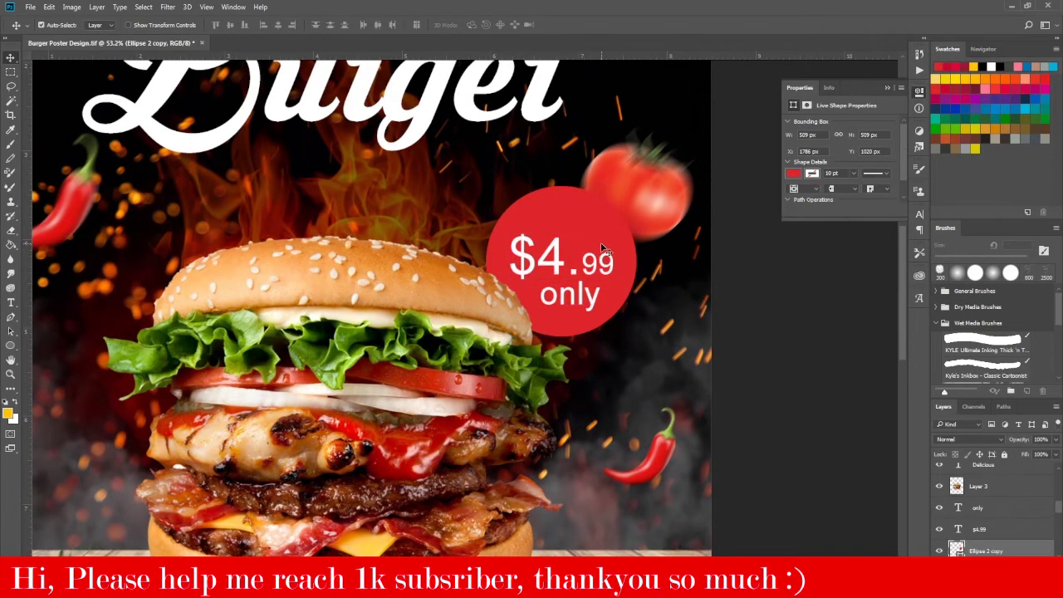
pyautogui.hotkey('ctrl', 't')
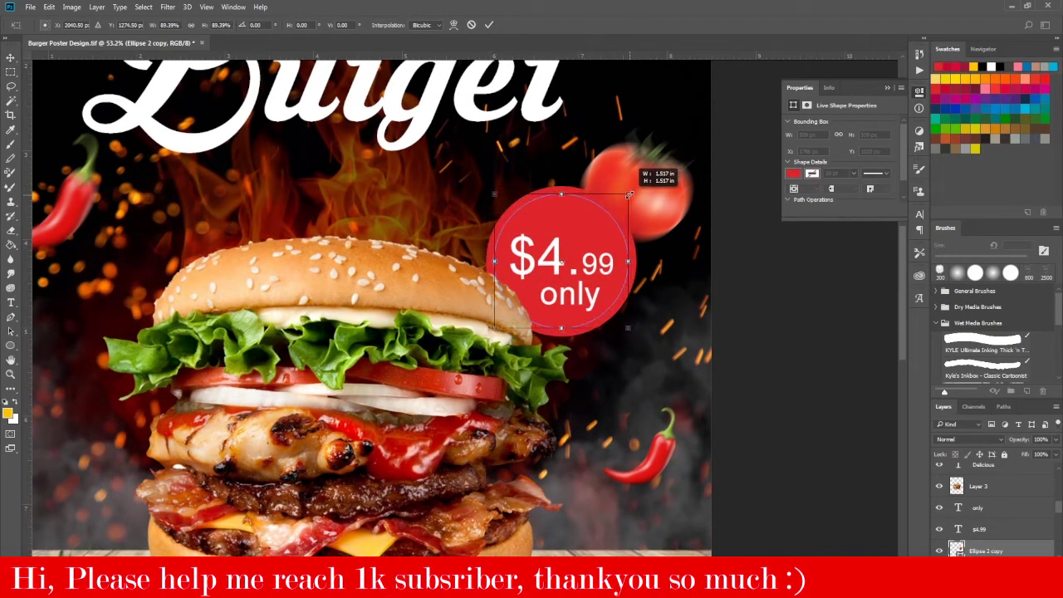
pyautogui.press('Return')
# Give the smaller circle copy a thin white (#ffffff) stroke effect positioned inside
pyautogui.doubleClick(1026, 554)
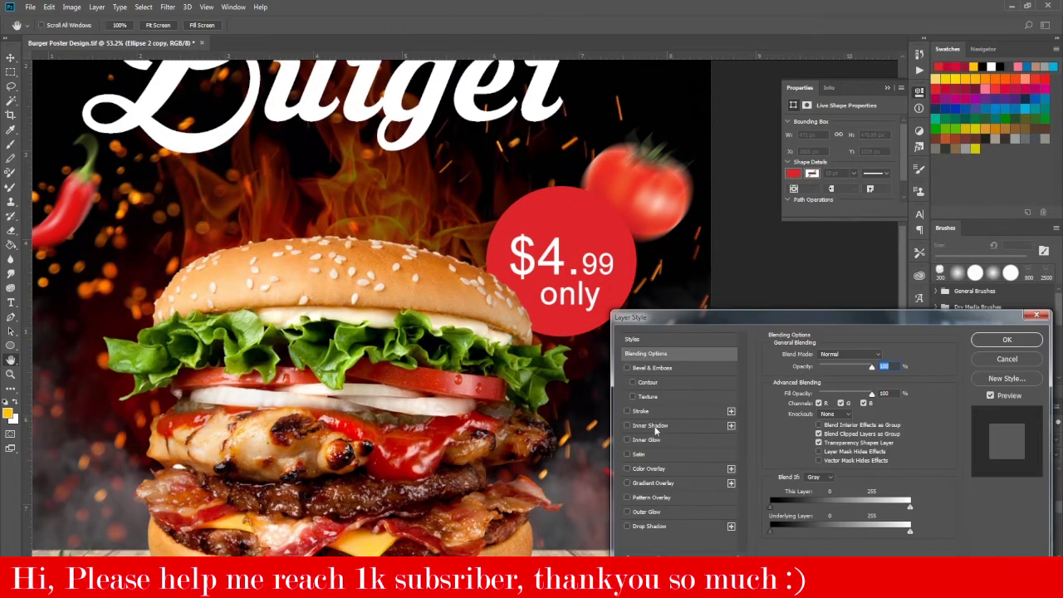
pyautogui.click(654, 412)
pyautogui.click(822, 365)
pyautogui.click(820, 374)
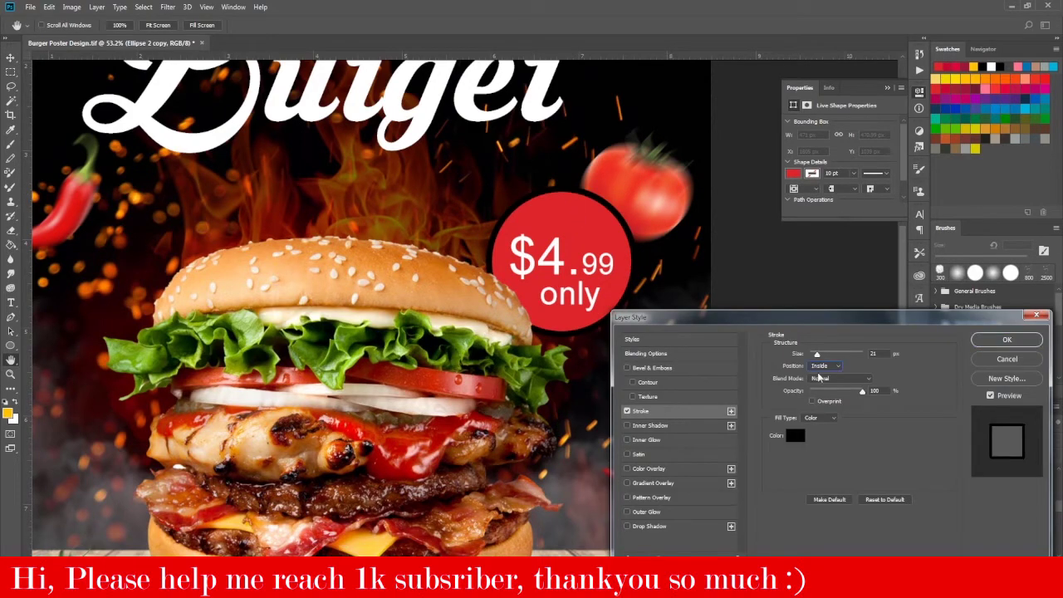
pyautogui.moveTo(817, 356)
pyautogui.mouseDown()
pyautogui.moveTo(808, 358)
pyautogui.moveTo(818, 361)
pyautogui.mouseUp()
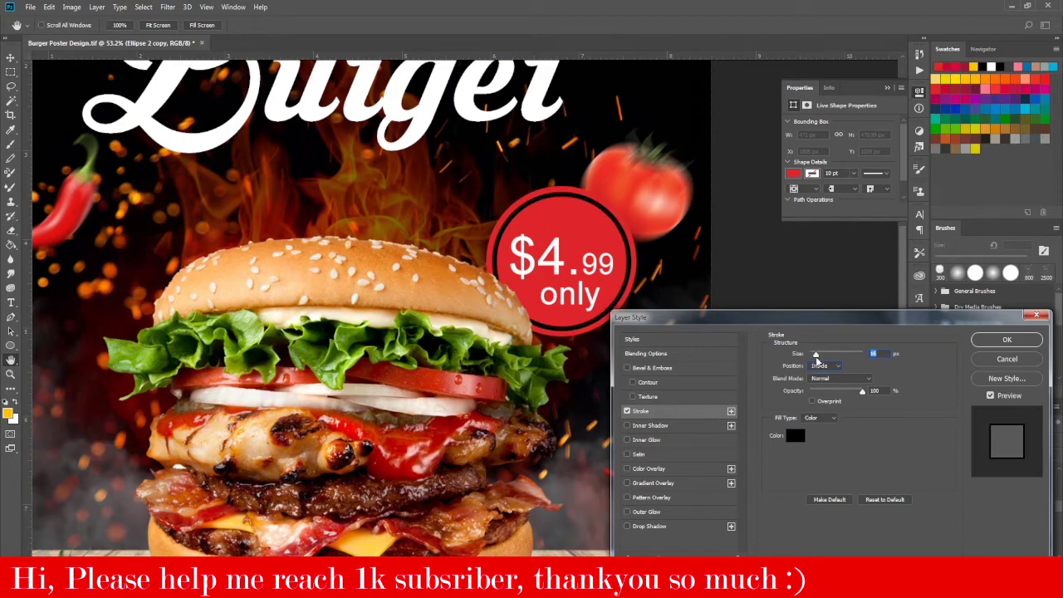
pyautogui.click(796, 435)
pyautogui.click(758, 360)
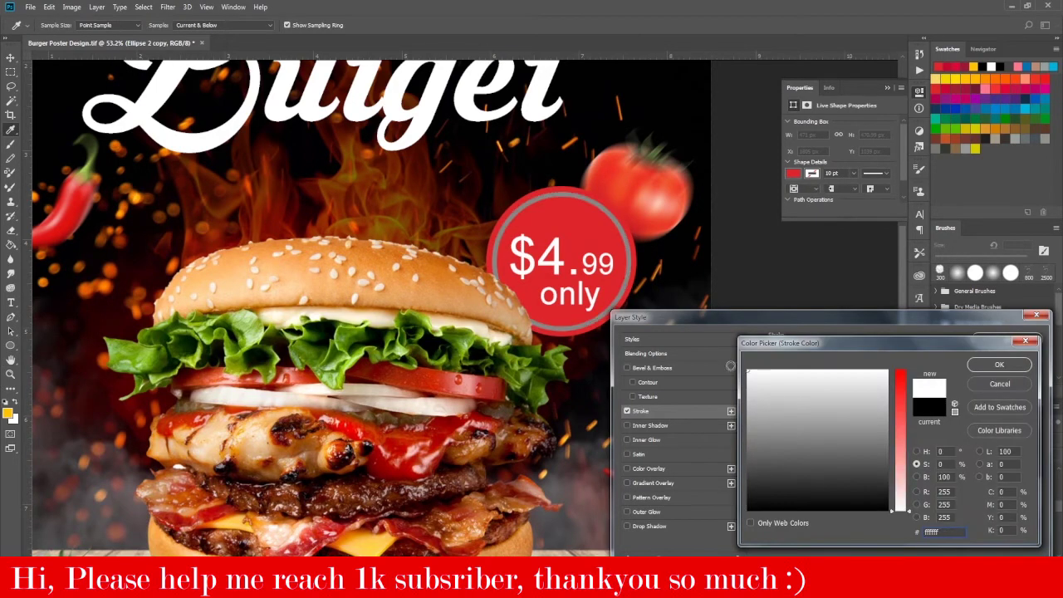
pyautogui.click(990, 359)
pyautogui.click(1001, 340)
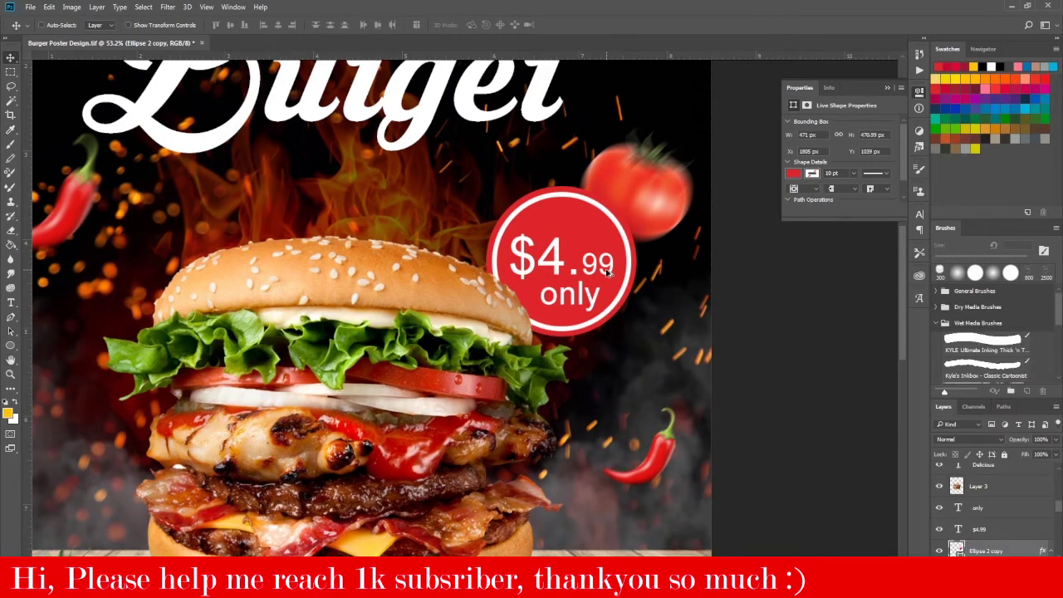
# Move the tomato near the price badge upward so it clears the badge
pyautogui.scroll(-5, 606, 273)
pyautogui.moveTo(629, 241); pyautogui.dragTo(631, 200)
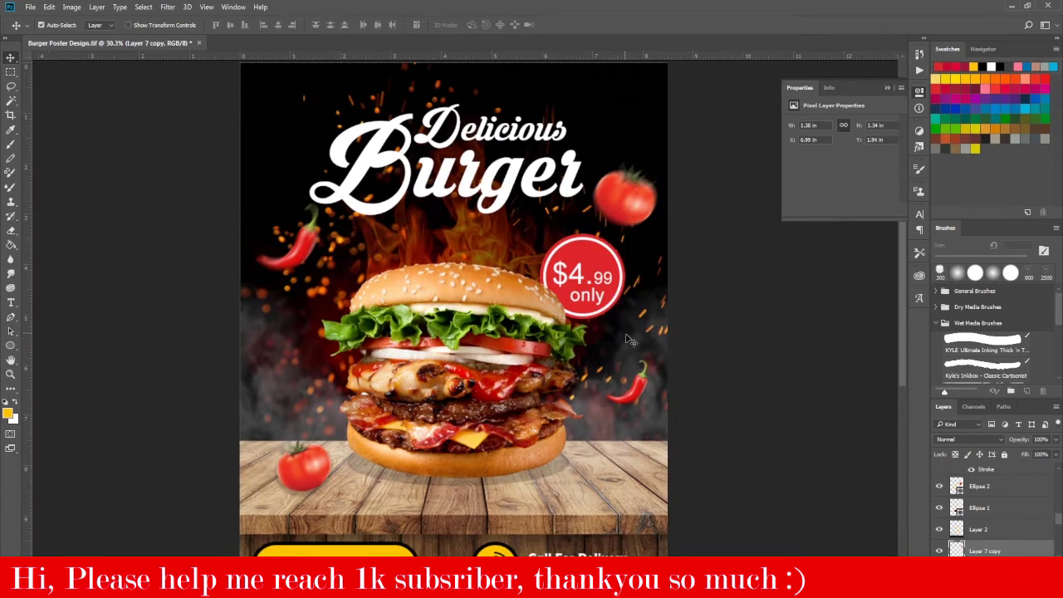
pyautogui.scroll(-1, 529, 337)
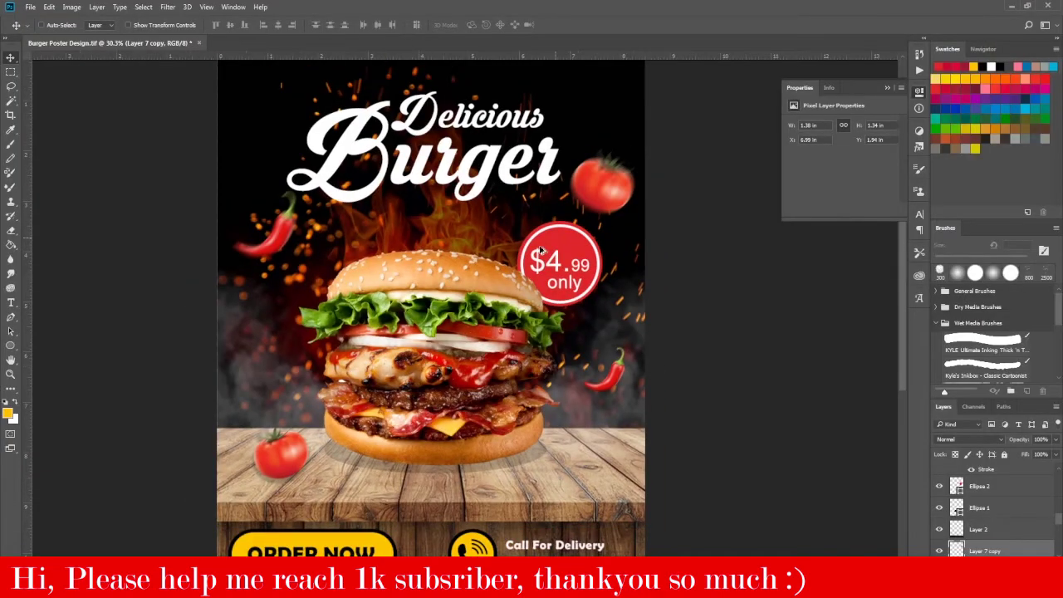
# Scale both circles and both texts of the price badge together to about 81%, and shift the badge slightly beside the bun
pyautogui.click(988, 495)
pyautogui.click(994, 517)
pyautogui.keyDown('shift'); pyautogui.click(988, 475); pyautogui.keyUp('shift')
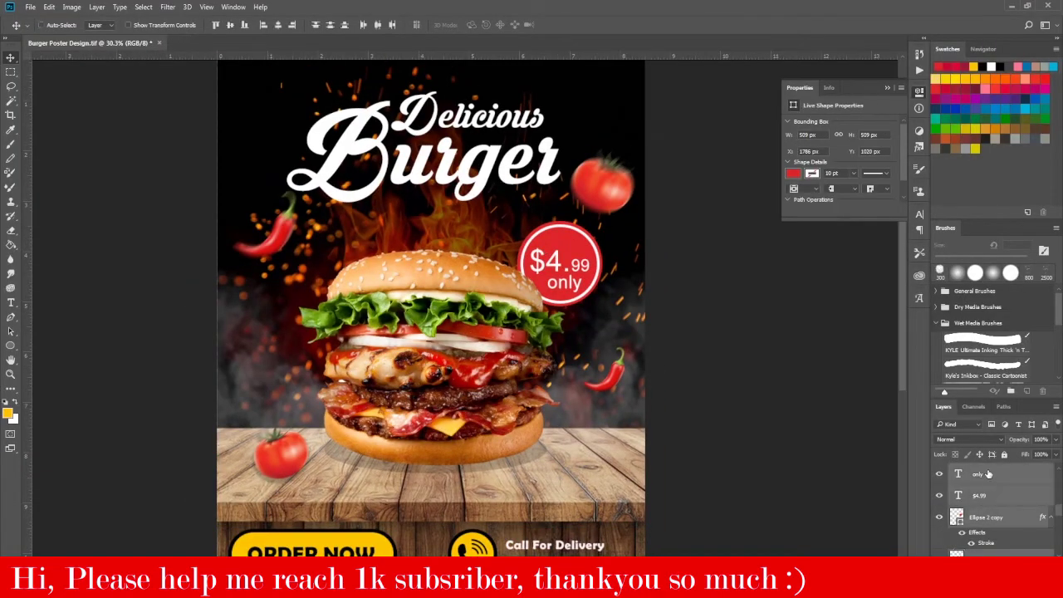
pyautogui.hotkey('ctrl', 't')
pyautogui.moveTo(602, 221); pyautogui.dragTo(569, 249)
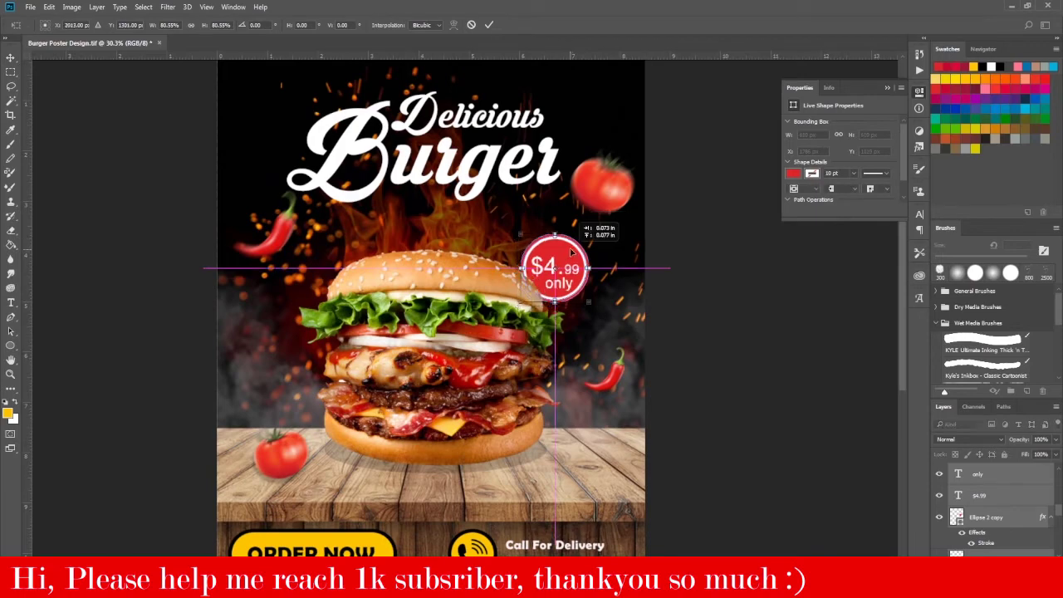
pyautogui.press('Return')
# Enlarge the $4.99 price text slightly and position it within the badge's white ring
pyautogui.scroll(3, 521, 277)
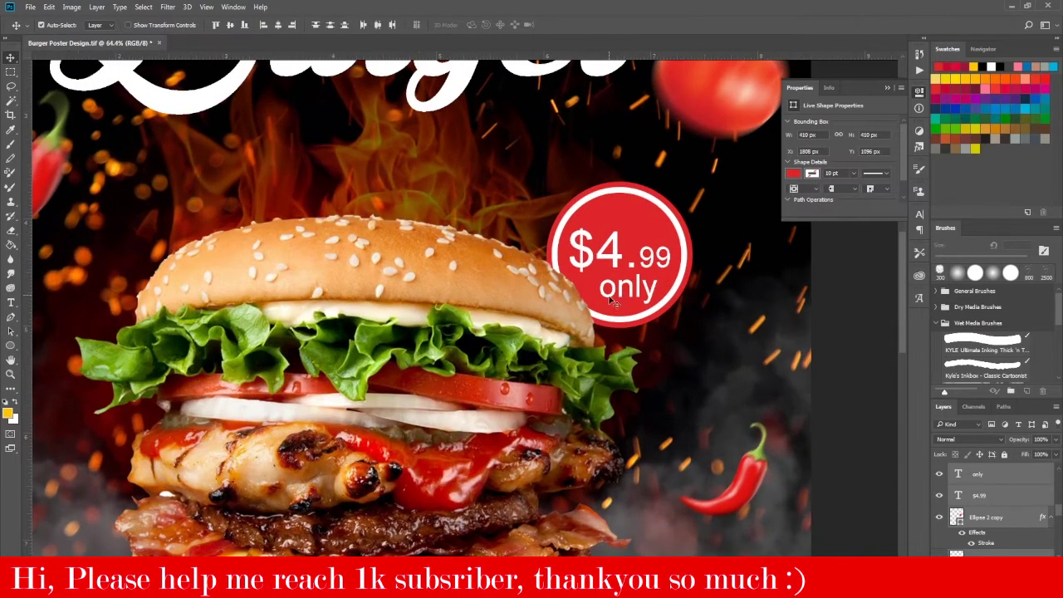
pyautogui.click(980, 494)
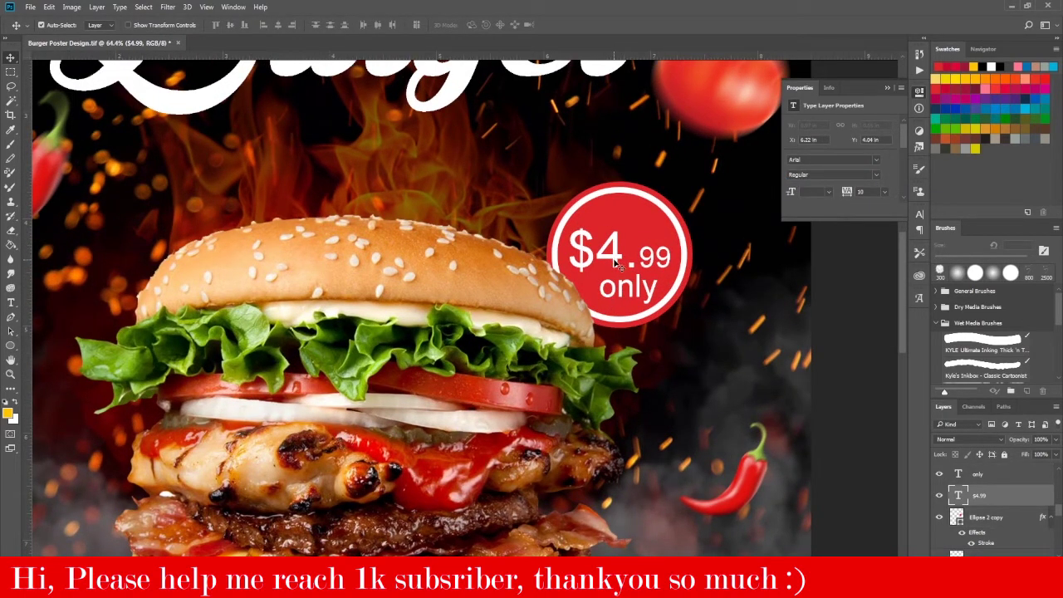
pyautogui.hotkey('ctrl', 't')
pyautogui.moveTo(565, 222); pyautogui.dragTo(559, 218)
pyautogui.moveTo(673, 222); pyautogui.dragTo(636, 244)
pyautogui.press('Return')
# Replace the "only" text in the price badge with "ONLY" in capitals
pyautogui.click(618, 295)
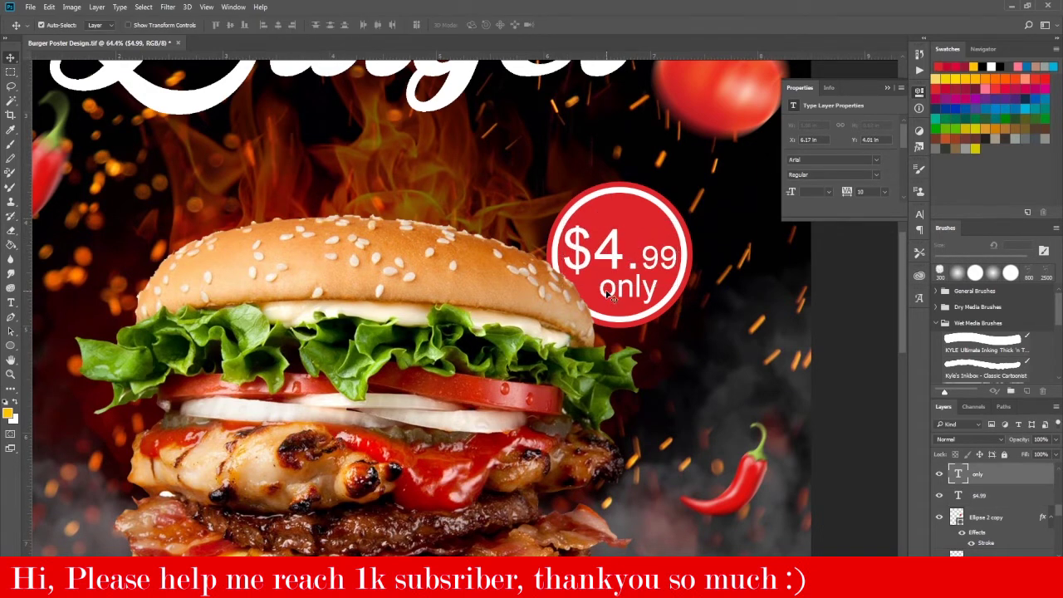
pyautogui.doubleClick(957, 474)
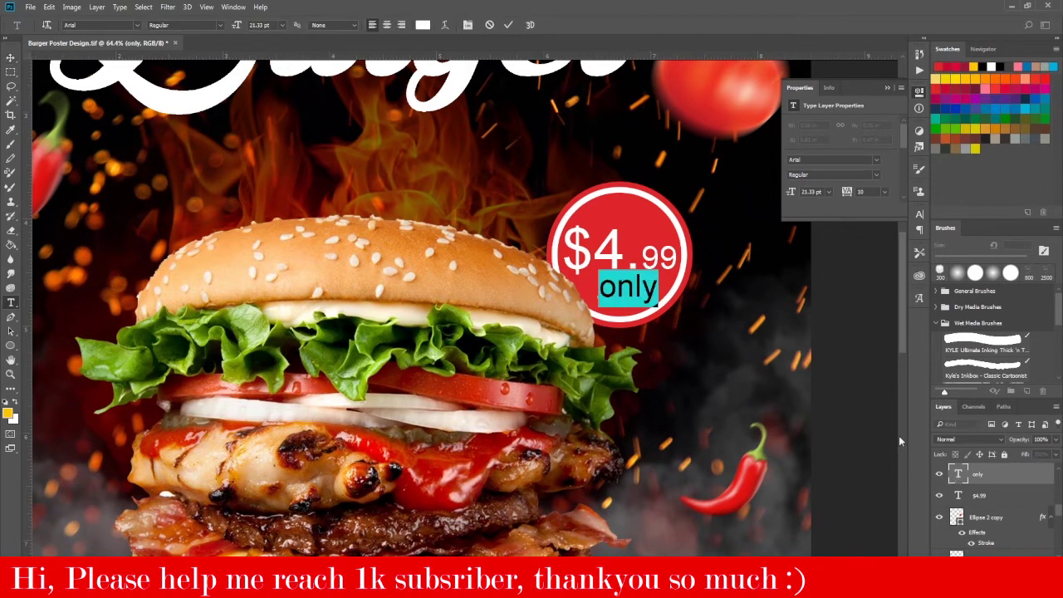
pyautogui.write('ONLY')
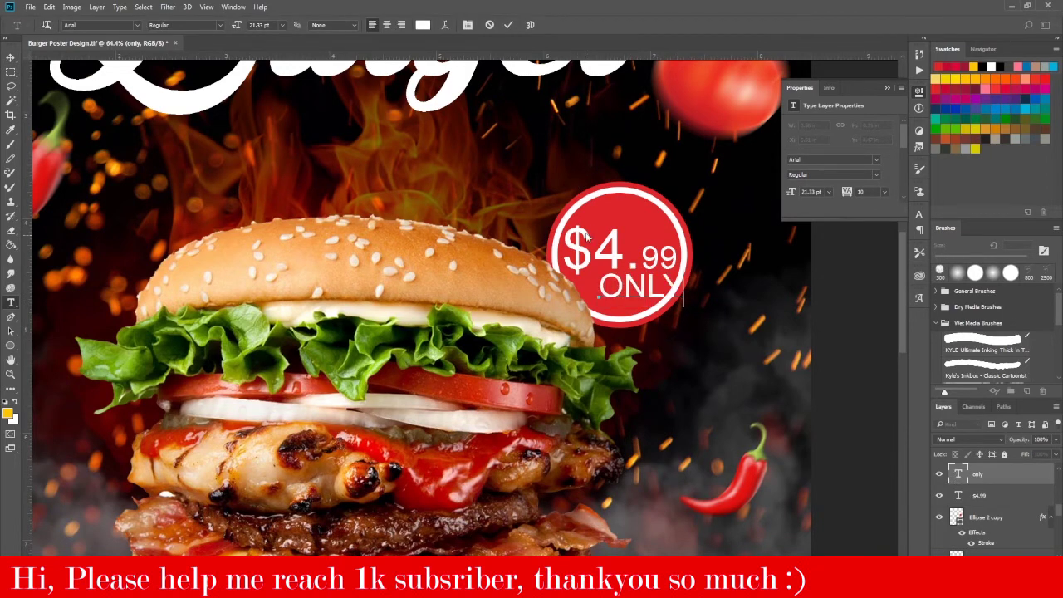
# Set the ONLY text in the price badge to 16 pt and position it beneath the price
pyautogui.doubleClick(607, 285)
pyautogui.click(282, 25)
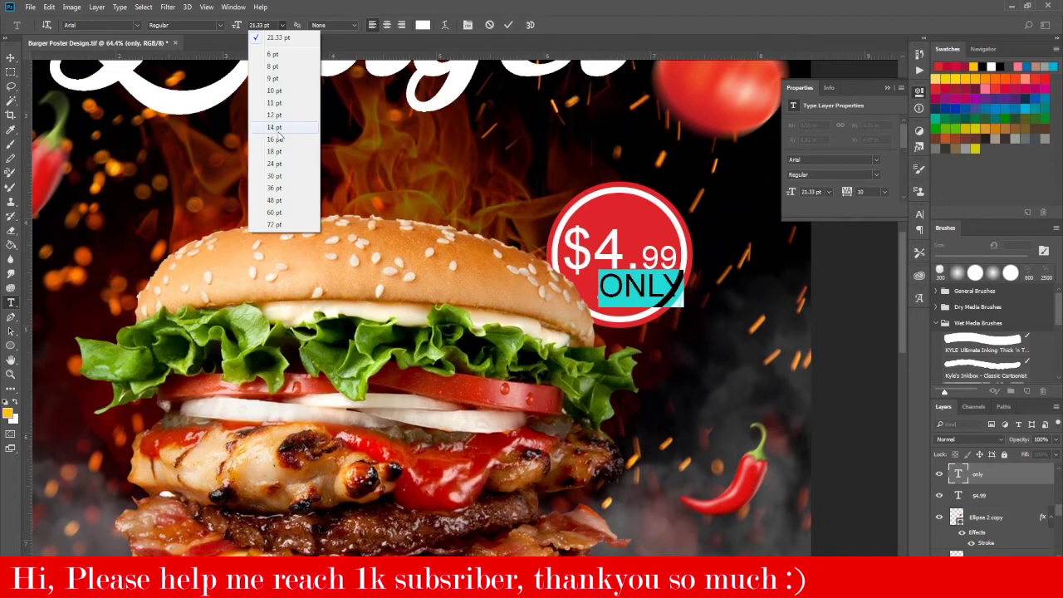
pyautogui.click(277, 140)
pyautogui.click(9, 58)
pyautogui.moveTo(627, 291); pyautogui.dragTo(616, 289)
# Change the font style of the ONLY text to Arial Bold
pyautogui.press('t')
pyautogui.doubleClick(599, 287)
pyautogui.click(184, 25)
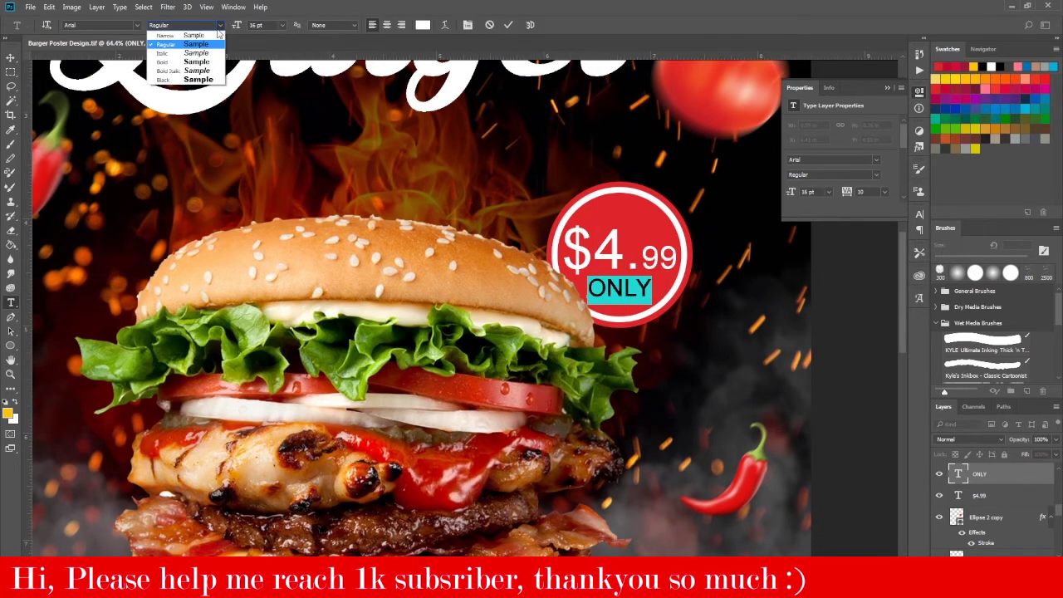
pyautogui.click(191, 62)
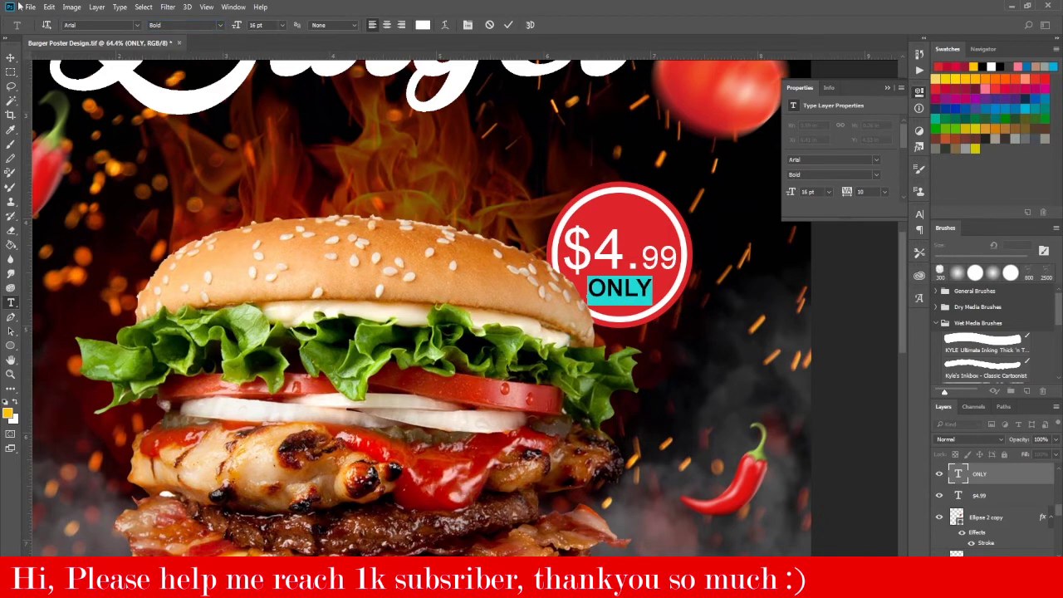
pyautogui.click(9, 58)
# Change the font style of the whole $4.99 price text to Bold
pyautogui.click(980, 495)
pyautogui.press('t')
pyautogui.moveTo(563, 249); pyautogui.dragTo(677, 253)
pyautogui.click(185, 25)
pyautogui.click(191, 62)
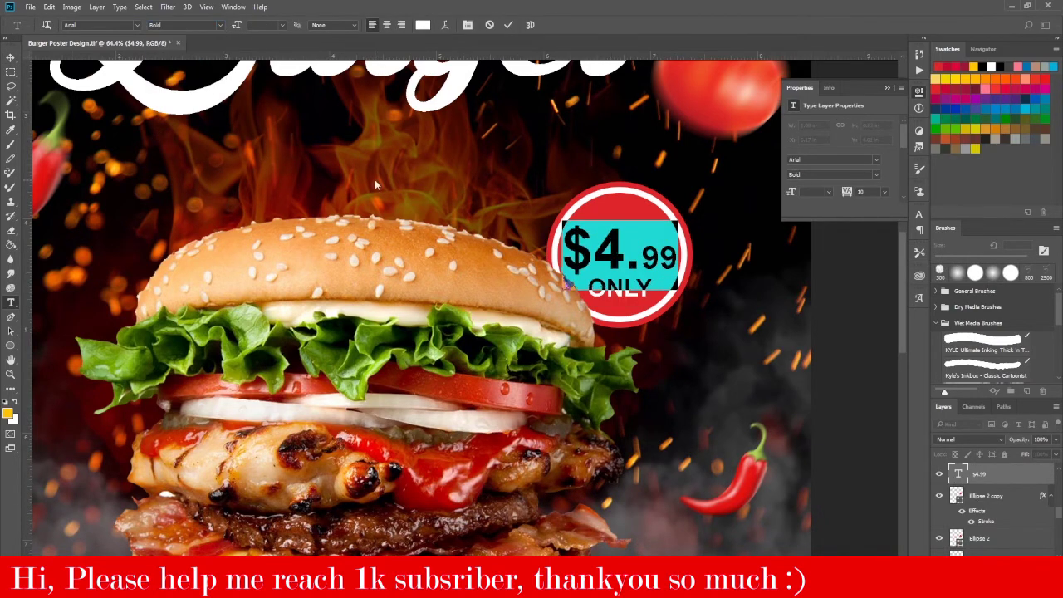
pyautogui.click(375, 185)
pyautogui.scroll(-8, 376, 160)
pyautogui.scroll(2, 377, 159)
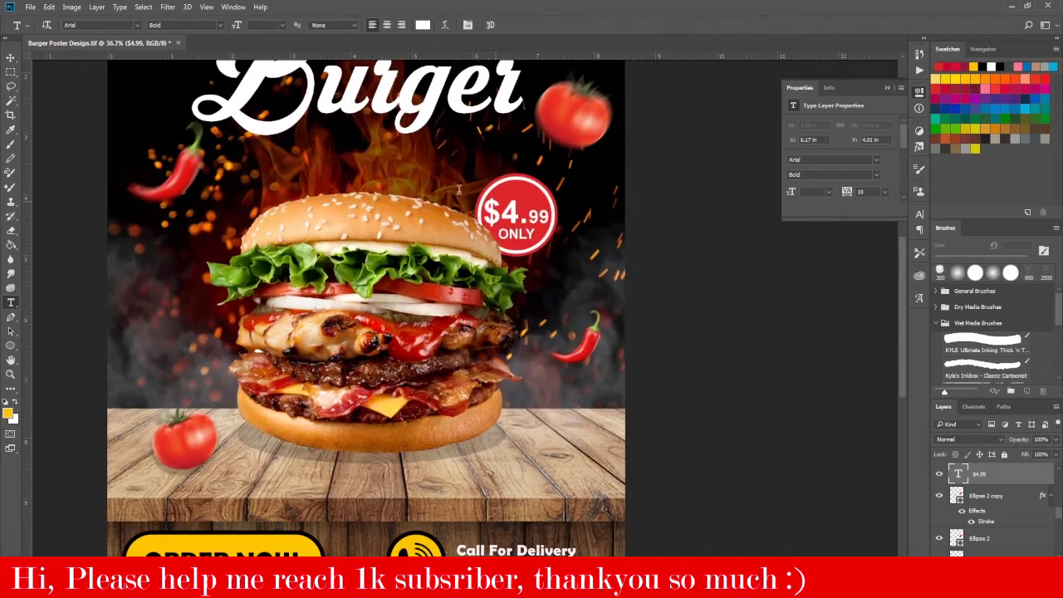
# Try to rotate the price badge's circles and texts together with Free Transform
pyautogui.keyDown('shift'); pyautogui.click(992, 539); pyautogui.keyUp('shift')
pyautogui.hotkey('ctrl', 't')
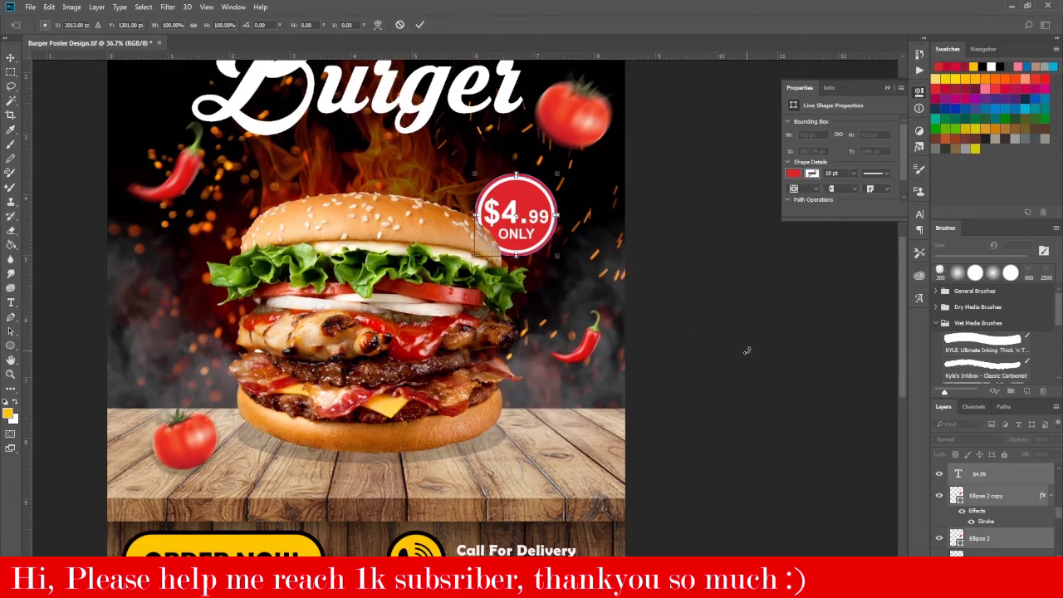
pyautogui.press('Return')
pyautogui.scroll(1, 1038, 534)
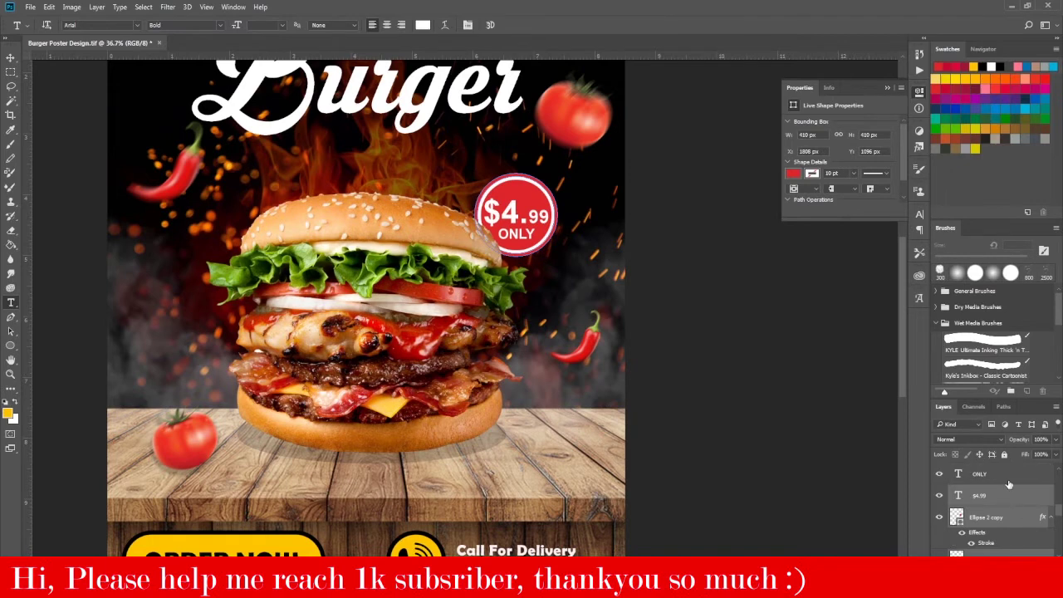
pyautogui.keyDown('shift'); pyautogui.click(1008, 482); pyautogui.keyUp('shift')
pyautogui.click(1004, 479)
pyautogui.scroll(-1, 997, 486)
pyautogui.keyDown('shift'); pyautogui.click(992, 536); pyautogui.keyUp('shift')
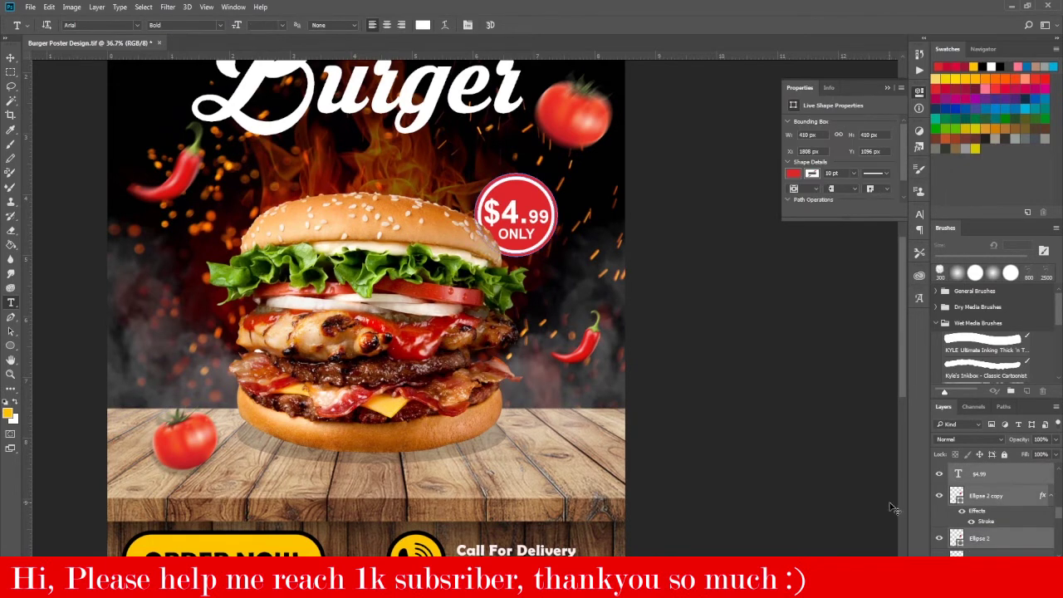
pyautogui.hotkey('ctrl', 't')
pyautogui.moveTo(694, 358); pyautogui.dragTo(554, 285)
pyautogui.press('Return')
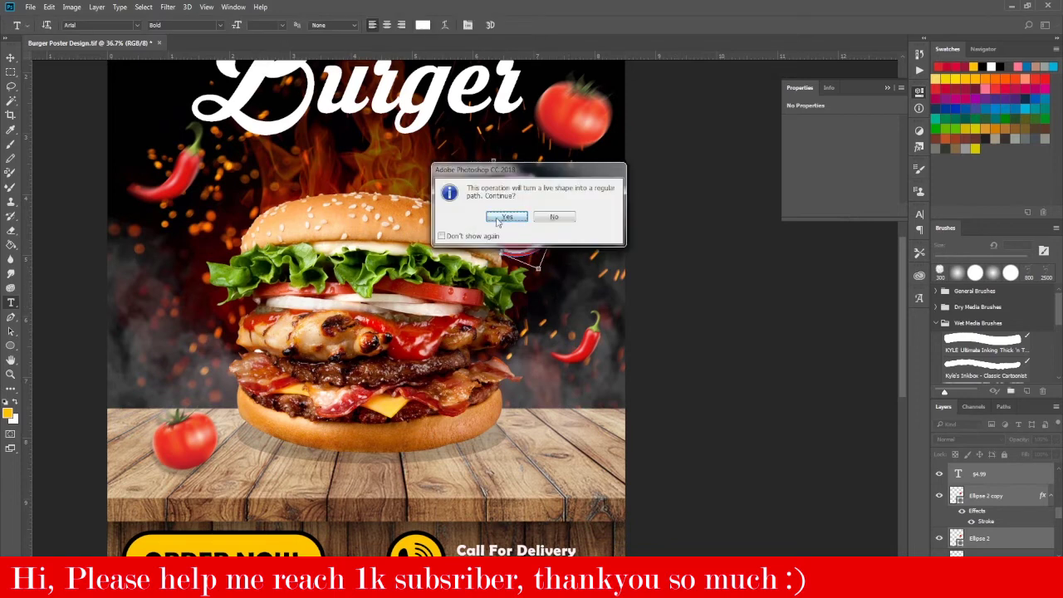
pyautogui.press('Return')
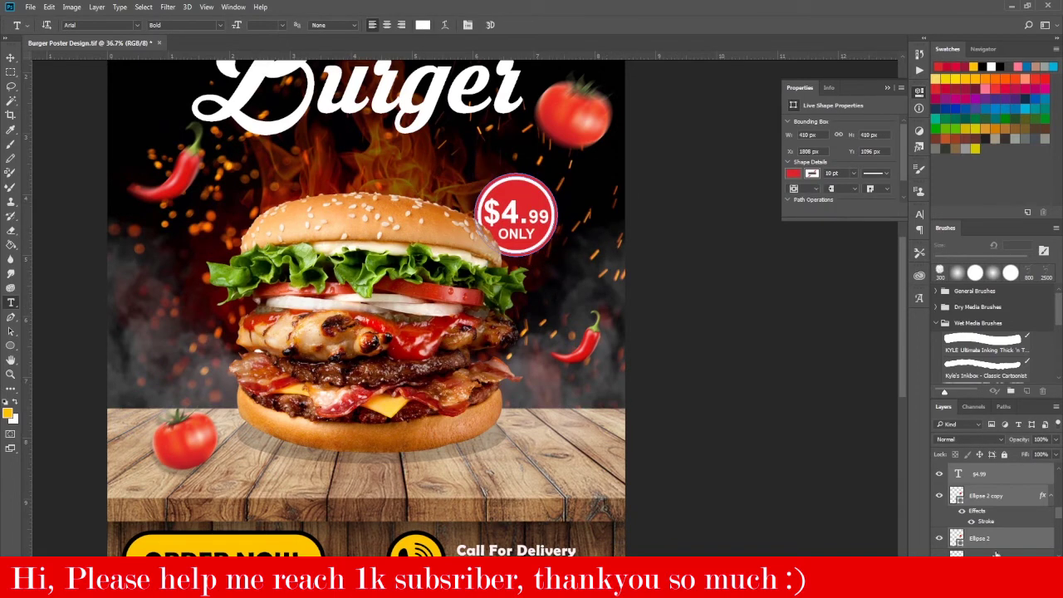
# Rasterize the $4.99 and ONLY text layers of the price badge
pyautogui.click(939, 477)
pyautogui.click(939, 476)
pyautogui.click(992, 474)
pyautogui.rightClick(1009, 478)
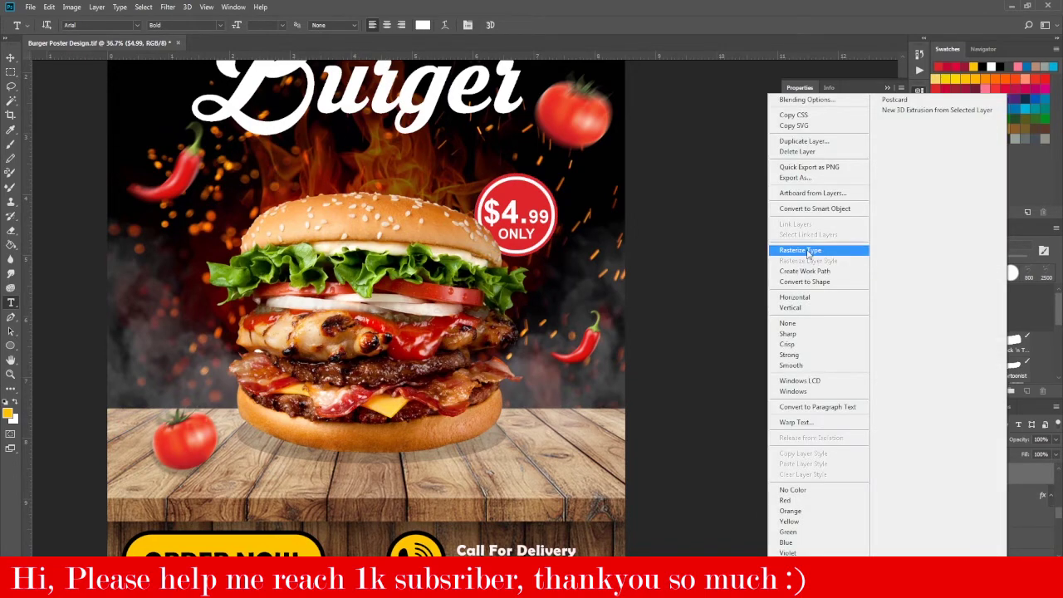
pyautogui.click(793, 252)
pyautogui.rightClick(989, 479)
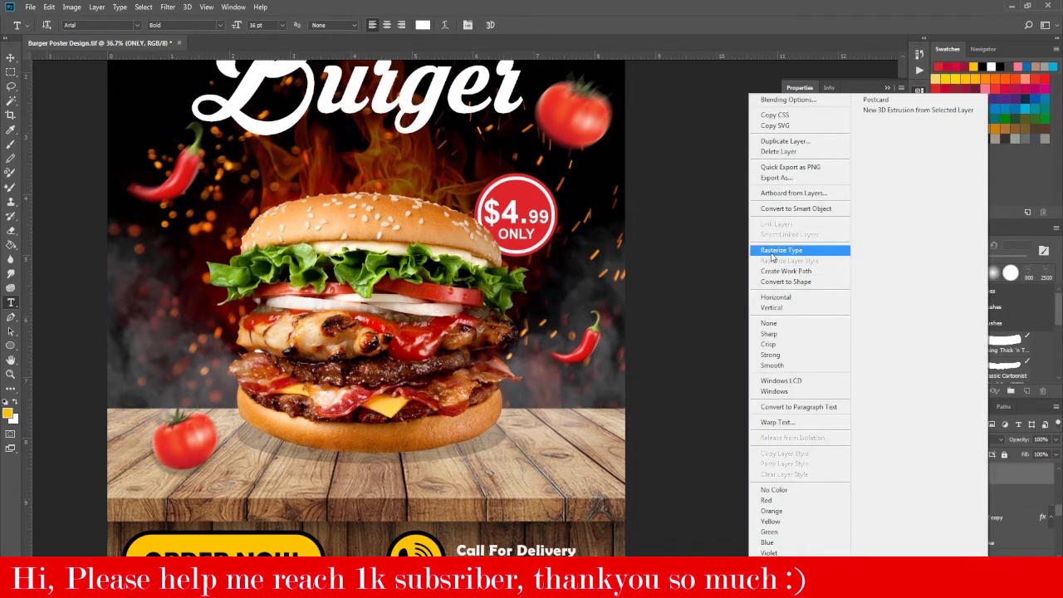
pyautogui.click(773, 250)
# Rotate the selected badge layers slightly clockwise, allowing the live ellipse shapes to be converted into regular paths
pyautogui.keyDown('shift'); pyautogui.click(992, 552); pyautogui.keyUp('shift')
pyautogui.hotkey('ctrl', 't')
pyautogui.moveTo(596, 247); pyautogui.dragTo(593, 268)
pyautogui.press('Return')
pyautogui.click(507, 217)
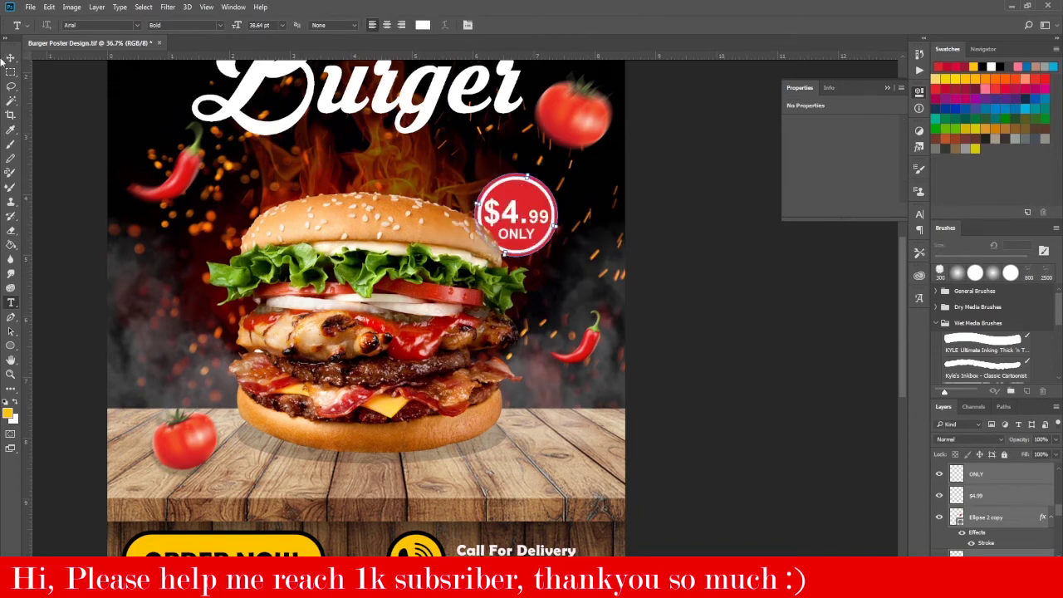
# Rotate the rasterized $4.99 and ONLY layers together slightly clockwise inside the badge
pyautogui.click(9, 59)
pyautogui.keyDown('ctrl'); pyautogui.click(612, 419); pyautogui.keyUp('ctrl')
pyautogui.click(988, 496)
pyautogui.scroll(-5, 622, 336)
pyautogui.scroll(9, 533, 312)
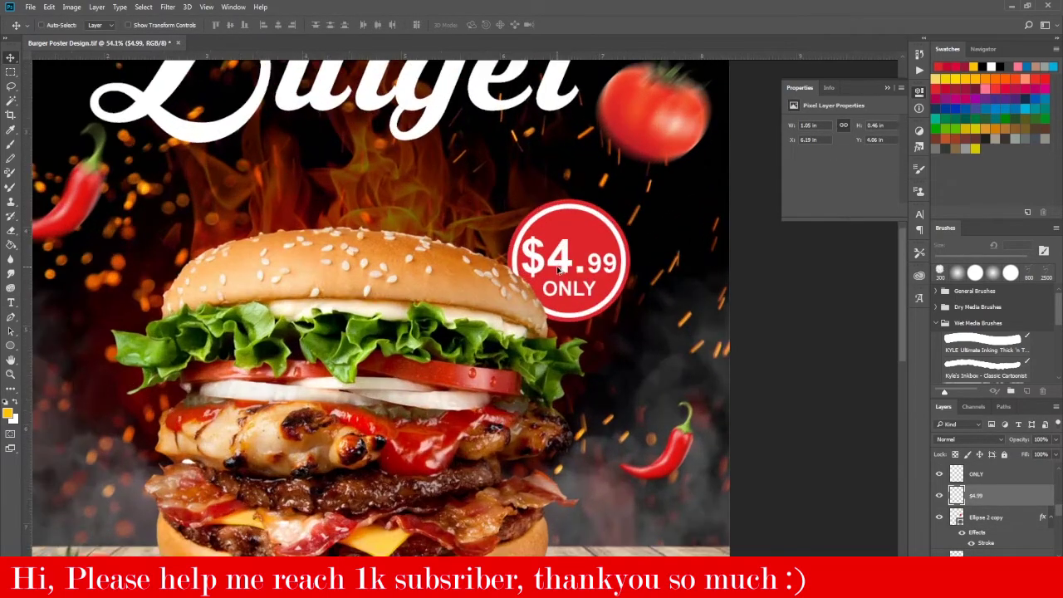
pyautogui.scroll(4, 558, 268)
pyautogui.keyDown('shift'); pyautogui.click(976, 474); pyautogui.keyUp('shift')
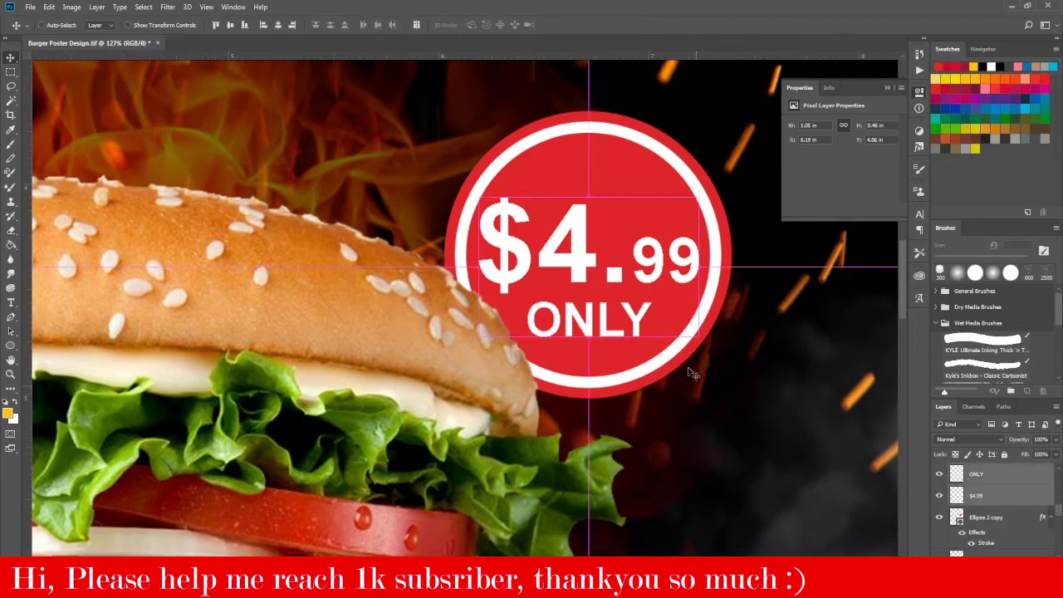
pyautogui.hotkey('ctrl', 't')
pyautogui.moveTo(768, 332); pyautogui.dragTo(755, 352)
pyautogui.press('Return')
pyautogui.scroll(-7, 698, 324)
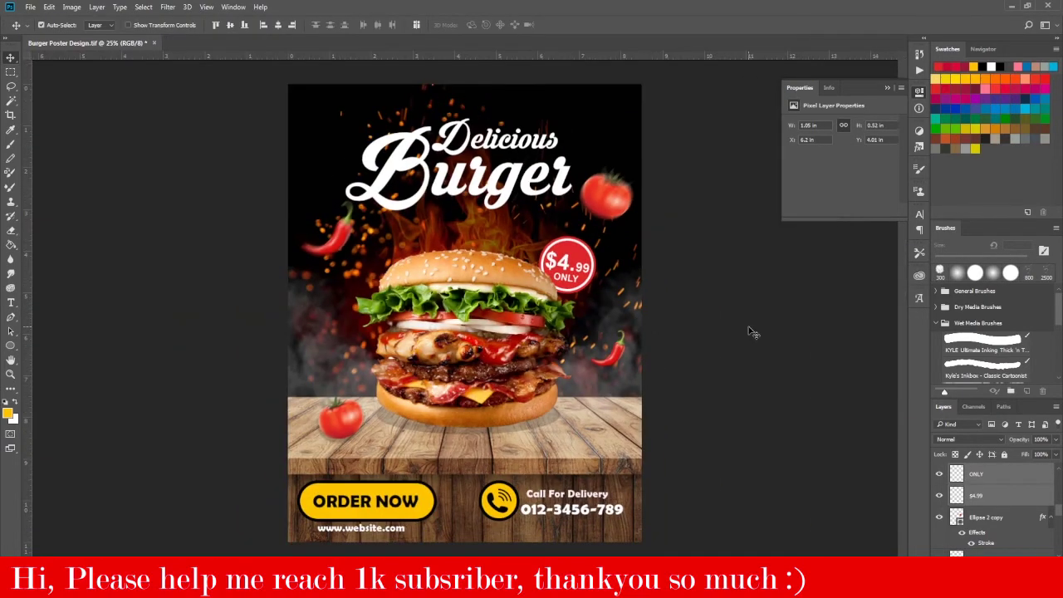
# Move the complete price badge slightly down and to the right beside the bun, and save the poster
pyautogui.click(994, 478)
pyautogui.keyDown('shift'); pyautogui.click(990, 561); pyautogui.keyUp('shift')
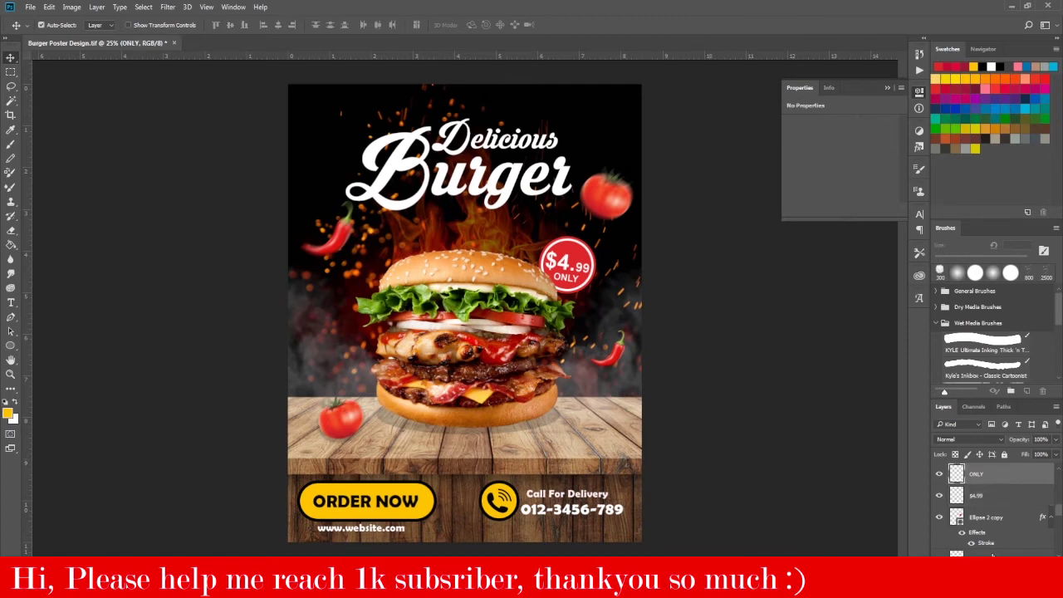
pyautogui.moveTo(579, 267); pyautogui.dragTo(584, 291)
pyautogui.click(679, 309)
pyautogui.scroll(4, 441, 241)
pyautogui.scroll(-3, 431, 218)
pyautogui.scroll(-1, 431, 215)
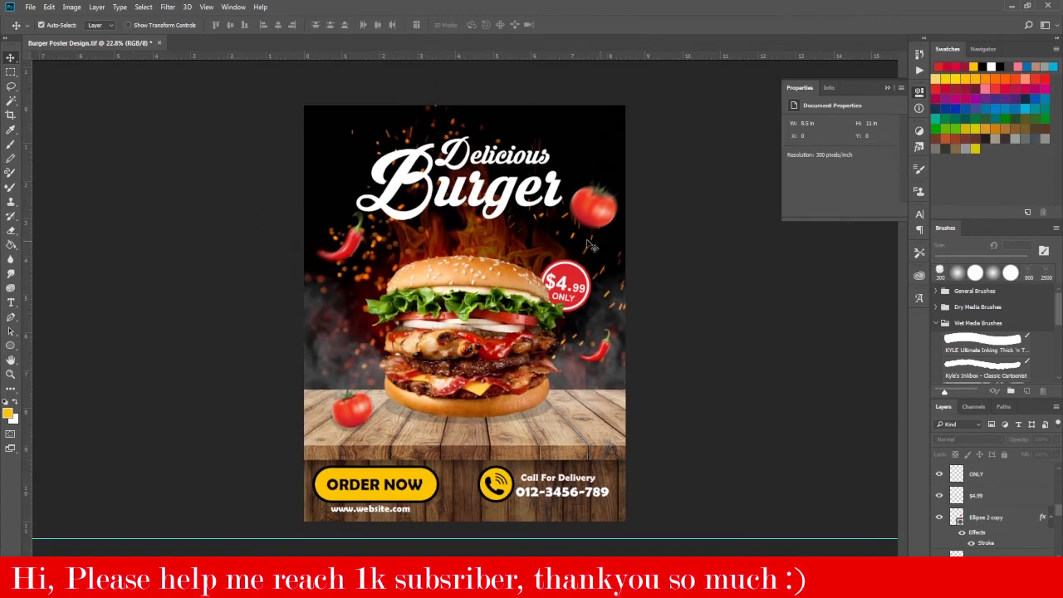
pyautogui.hotkey('ctrl', 's')
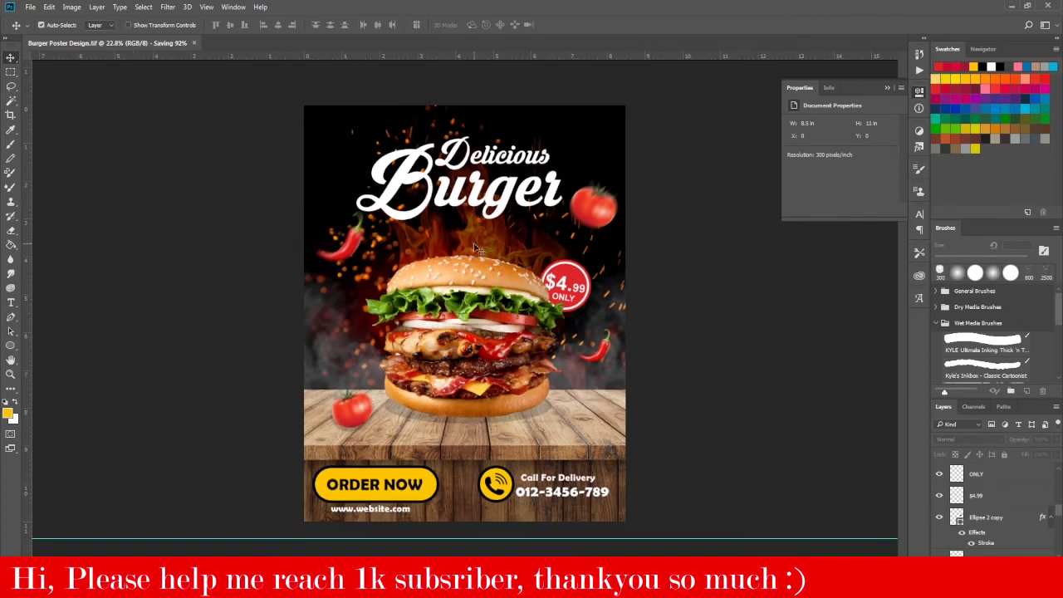
# Add a Hue/Saturation adjustment layer above all other layers with Hue -1 and Saturation -9
pyautogui.scroll(-5, 1001, 498)
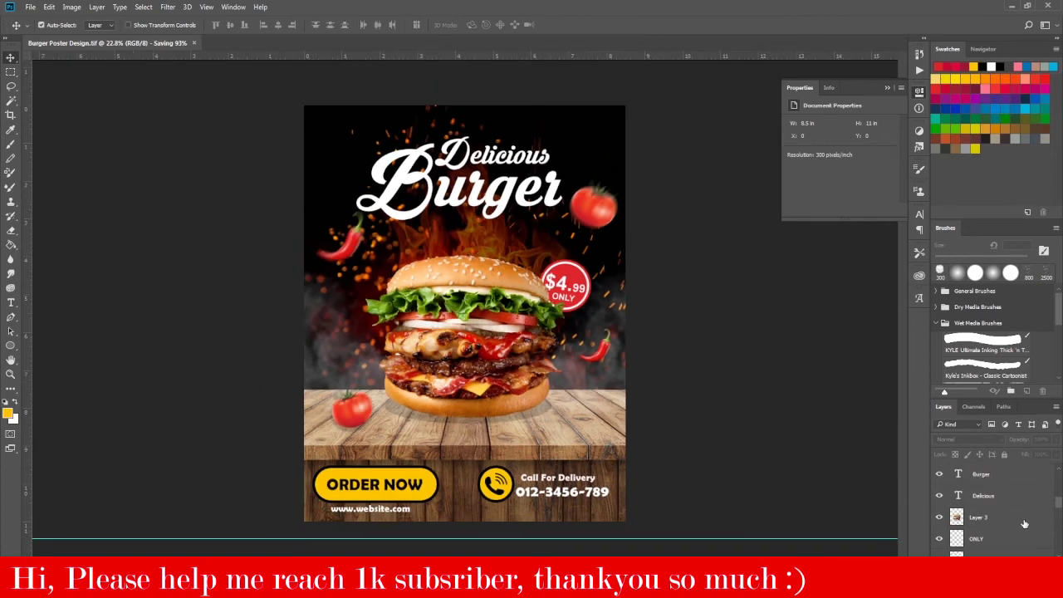
pyautogui.click(1008, 479)
pyautogui.click(997, 569)
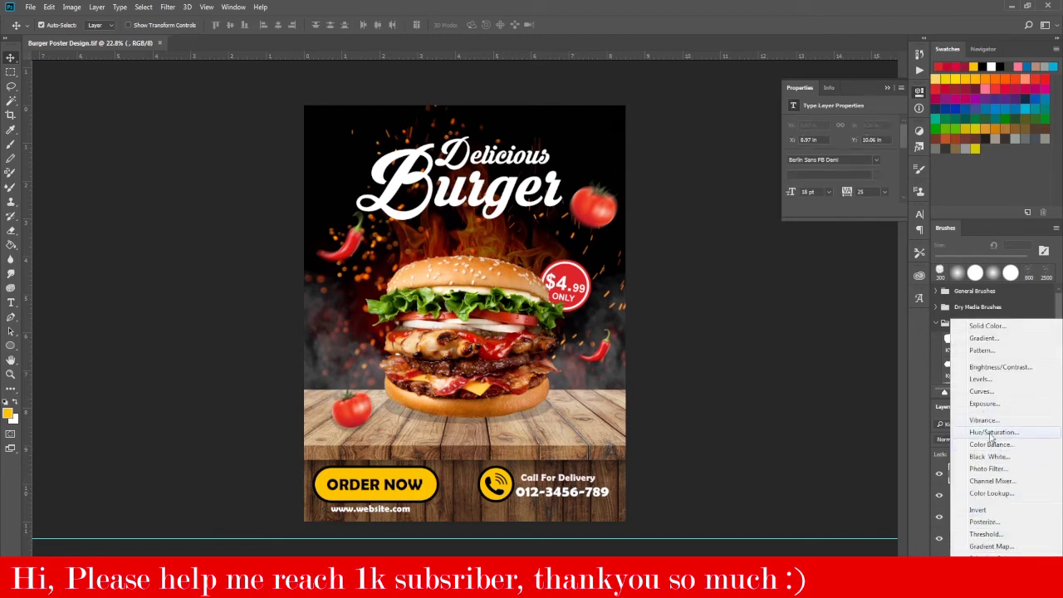
pyautogui.click(991, 432)
pyautogui.moveTo(841, 159)
pyautogui.mouseDown()
pyautogui.moveTo(852, 162)
pyautogui.moveTo(828, 164)
pyautogui.moveTo(843, 185)
pyautogui.moveTo(837, 165)
pyautogui.mouseUp()
# Compare the poster with and without the Hue/Saturation adjustment, and leave the adjustment layer hidden
pyautogui.click(938, 474)
pyautogui.click(939, 474)
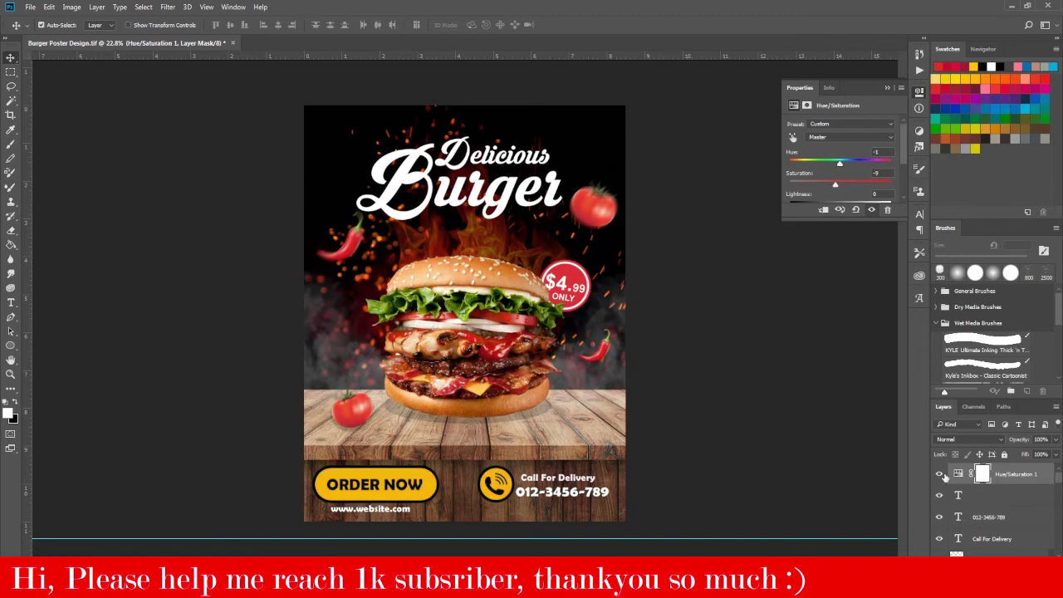
pyautogui.click(941, 474)
pyautogui.click(941, 474)
pyautogui.click(942, 475)
pyautogui.click(941, 474)
pyautogui.click(941, 474)
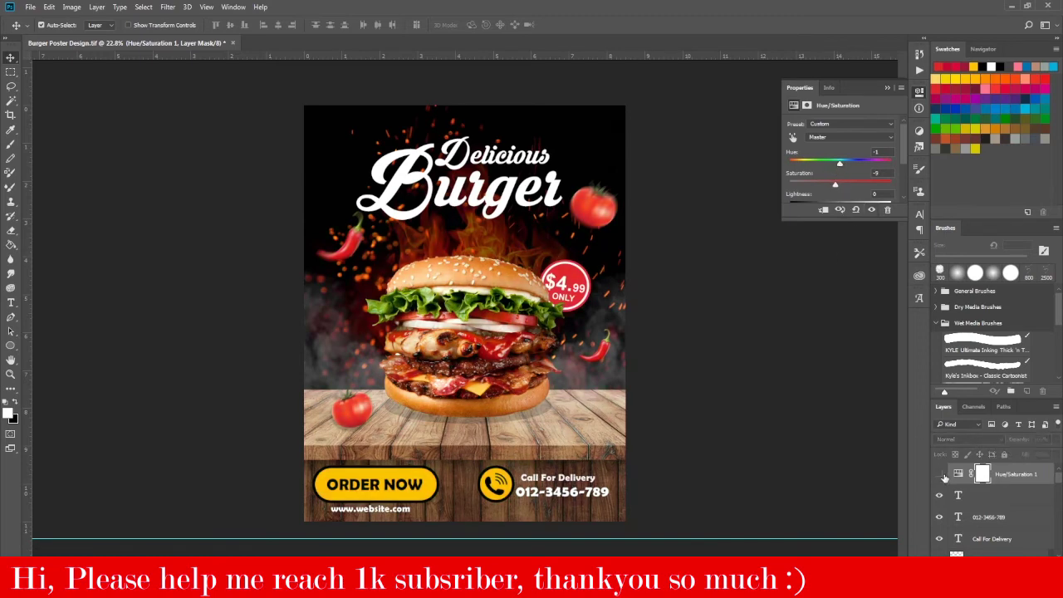
# Group all layers above the background and create a merged copy of the group
pyautogui.press('e')
pyautogui.click(959, 474)
pyautogui.scroll(-10, 975, 542)
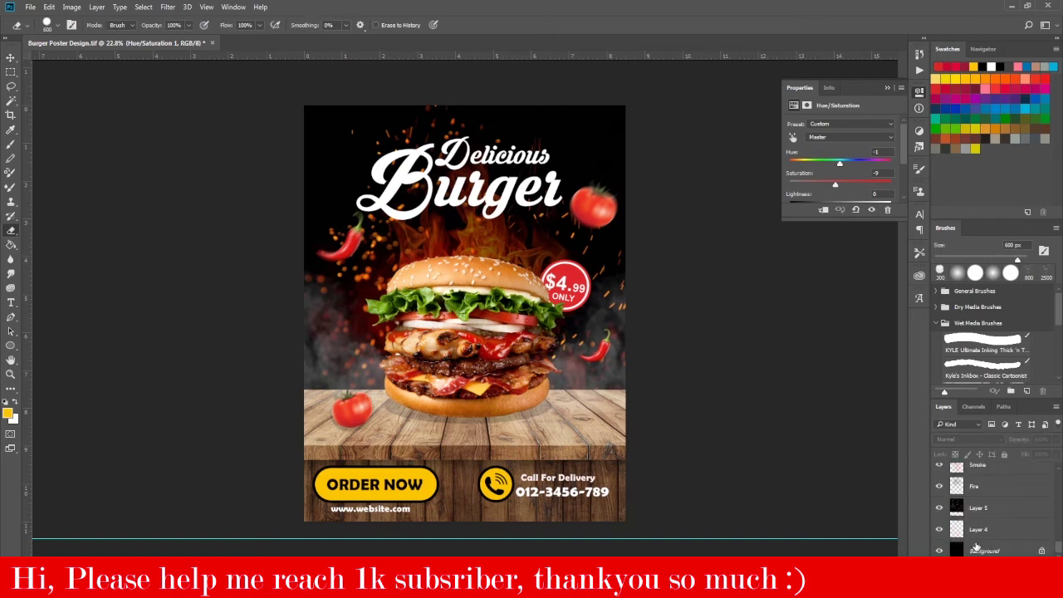
pyautogui.keyDown('shift'); pyautogui.click(999, 531); pyautogui.keyUp('shift')
pyautogui.hotkey('ctrl', 'g')
pyautogui.hotkey('ctrl', 'alt', 'e')
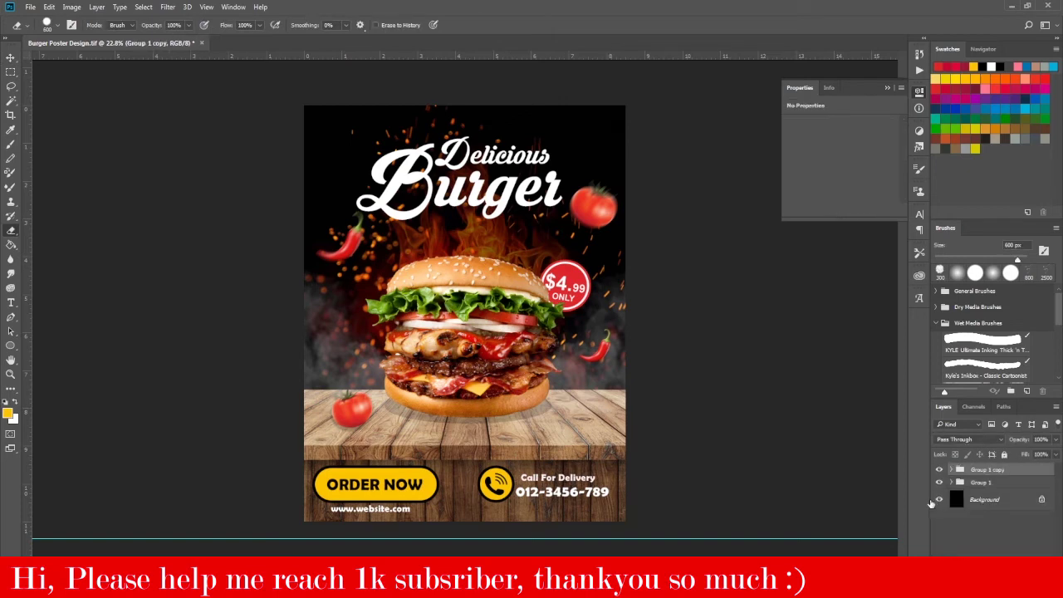
pyautogui.click(168, 7)
pyautogui.click(197, 65)
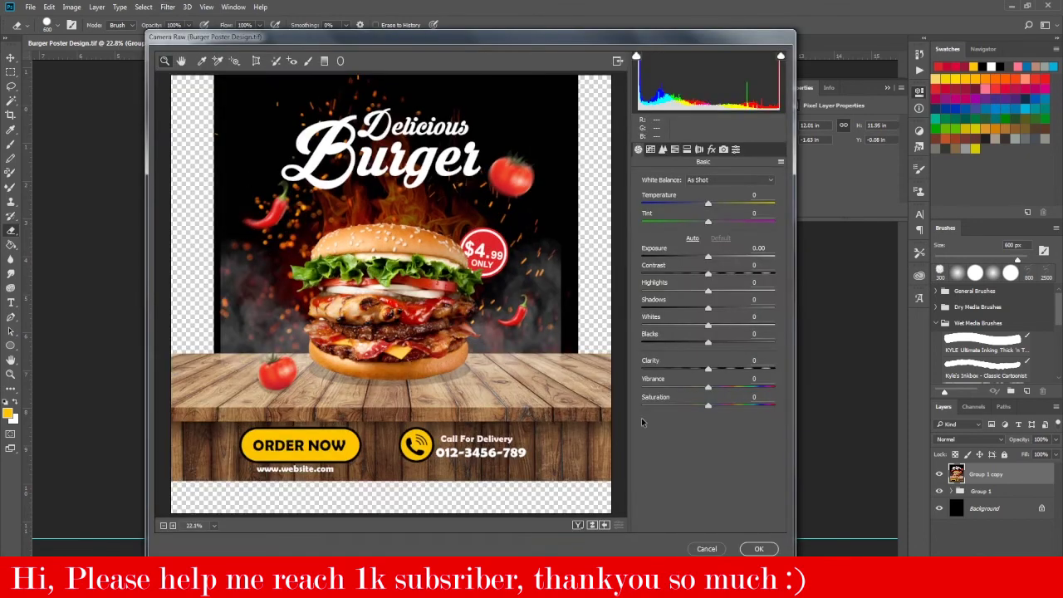
pyautogui.click(707, 548)
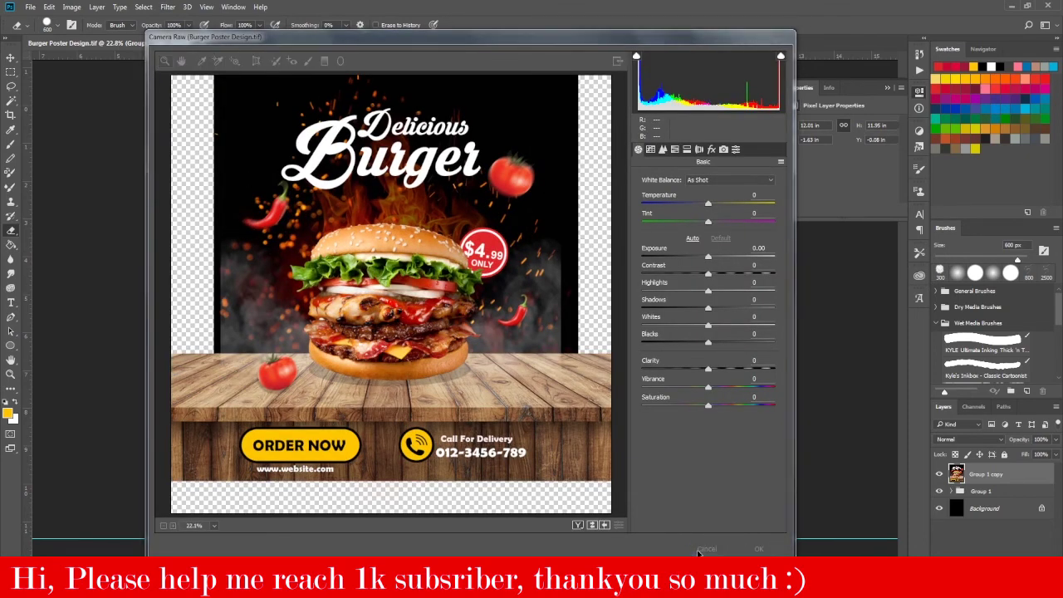
# Crop the overhanging image areas to the poster's canvas and open the Camera Raw filter on the merged copy
pyautogui.click(10, 116)
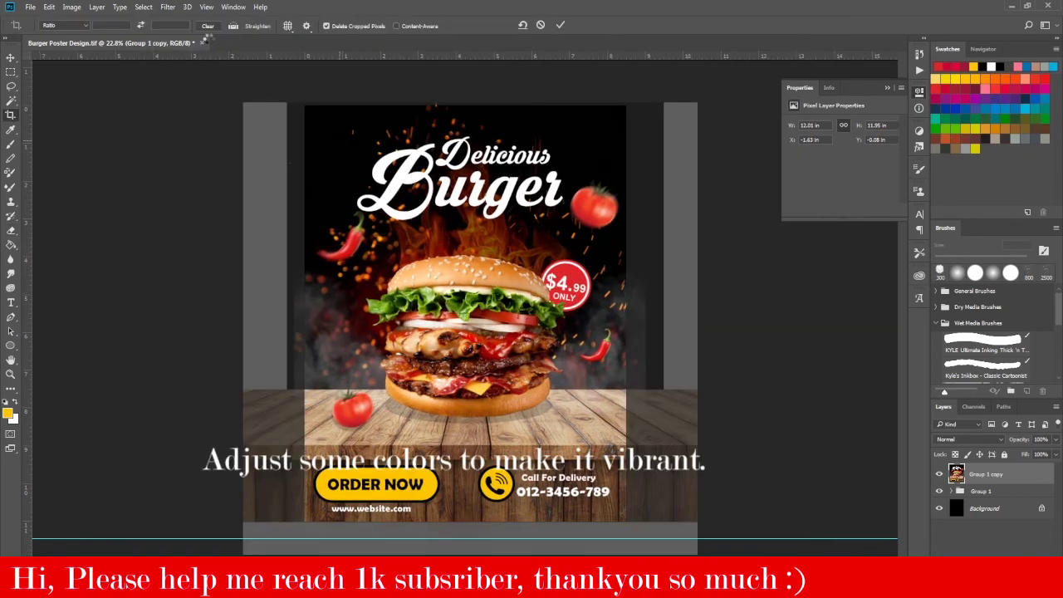
pyautogui.click(169, 7)
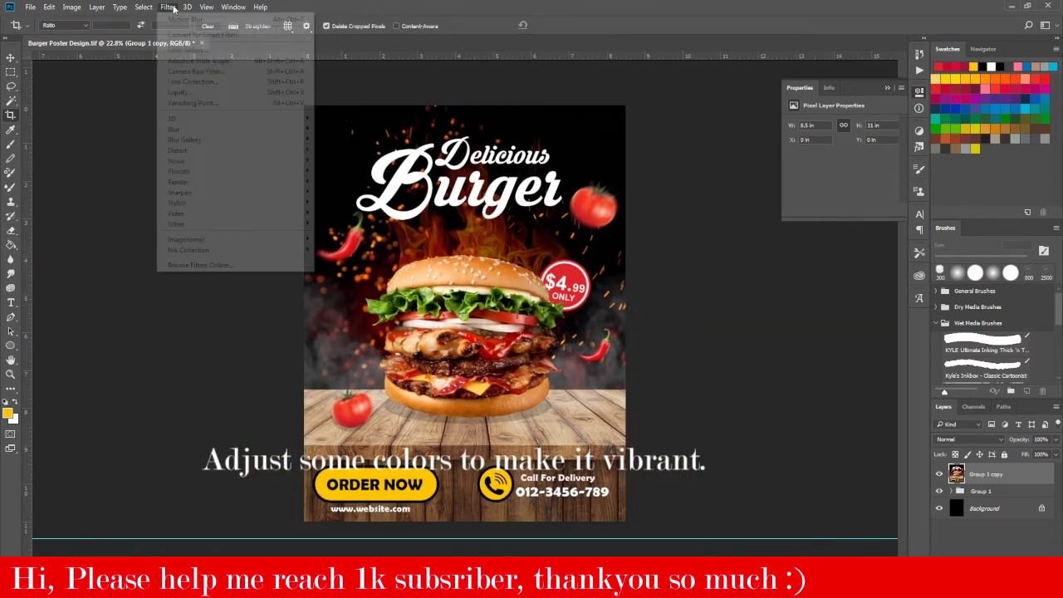
pyautogui.click(197, 72)
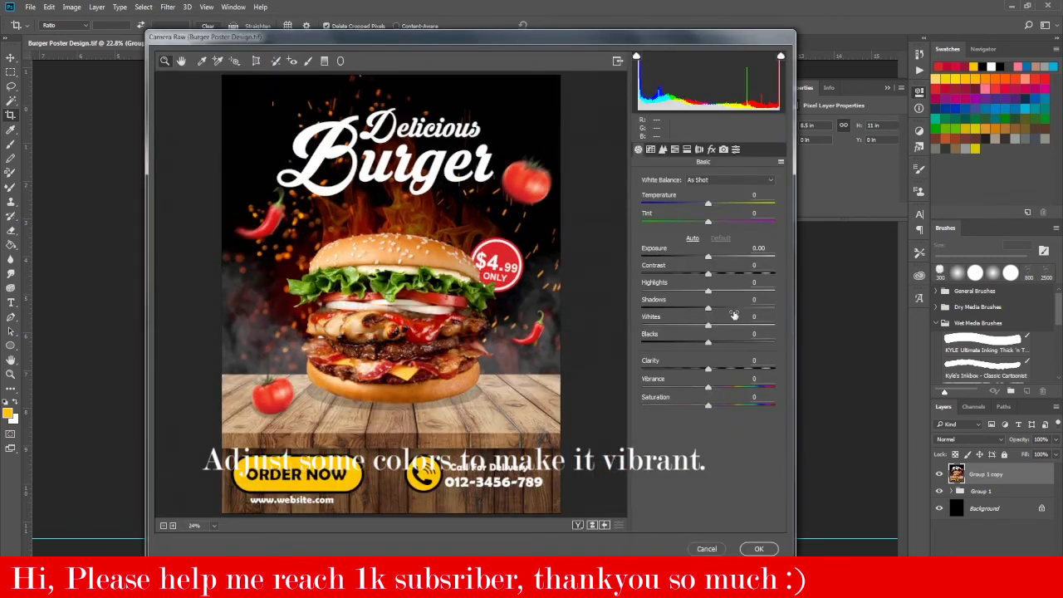
# Set the Camera Raw contrast to +24, vibrance to +11, saturation to +1 and clarity to +34
pyautogui.click(724, 274)
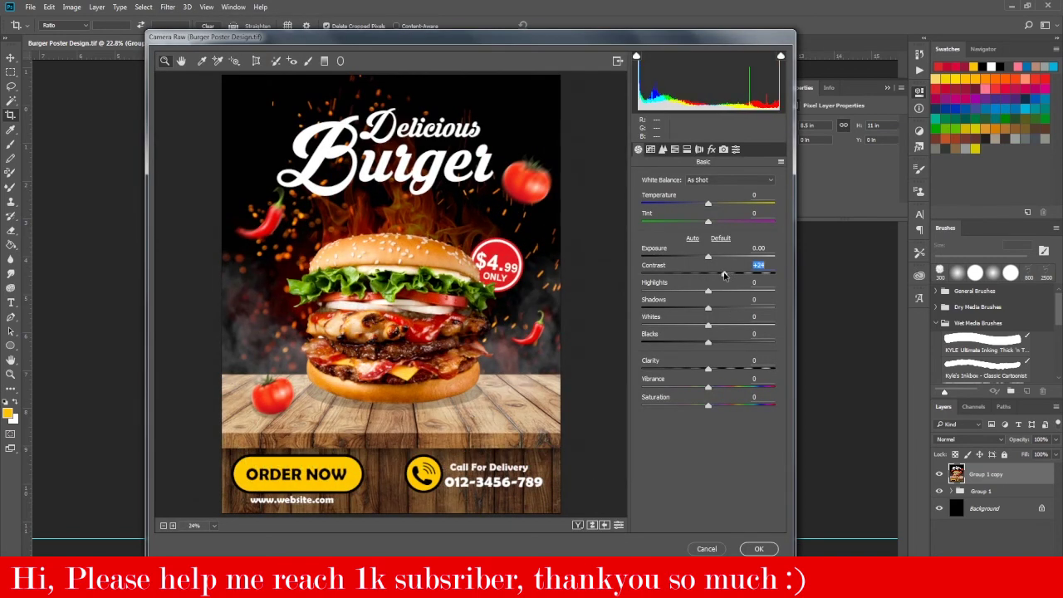
pyautogui.click(722, 388)
pyautogui.click(716, 389)
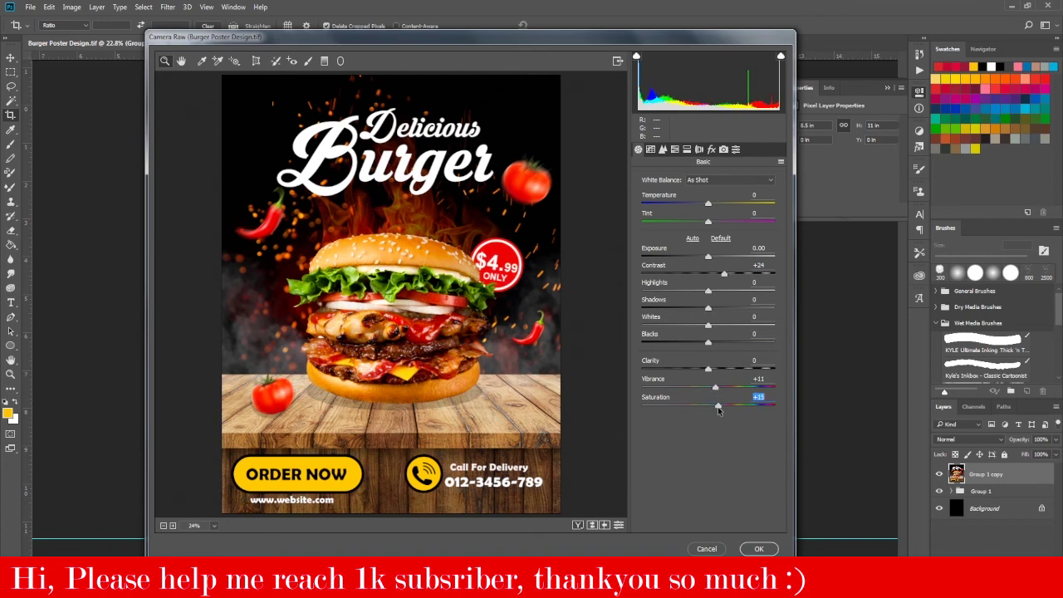
pyautogui.click(711, 405)
pyautogui.click(709, 405)
pyautogui.click(725, 368)
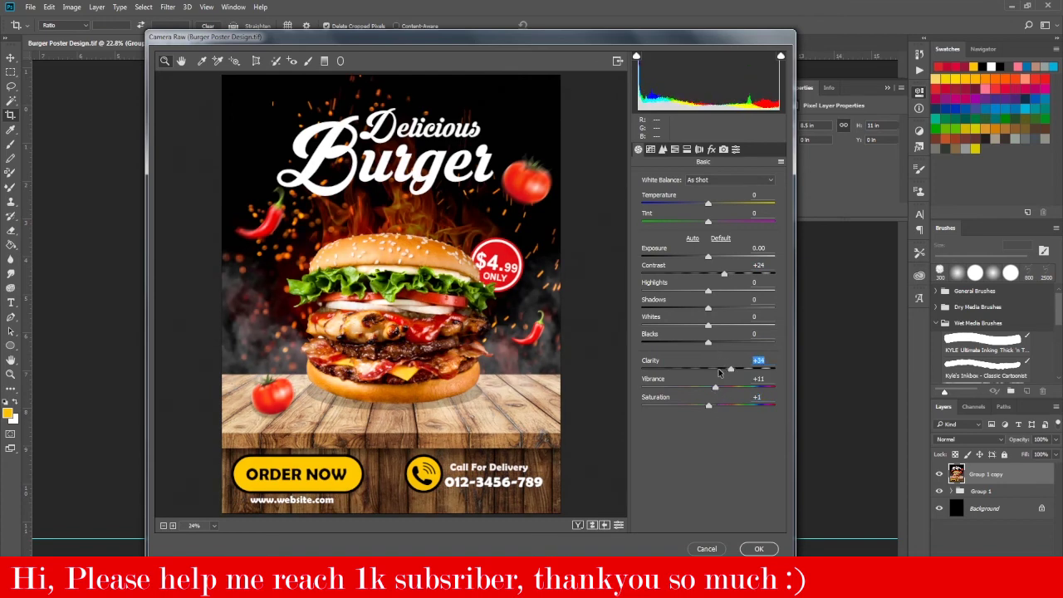
# Compare the burger in a side-by-side before and after view, and apply the Camera Raw adjustments
pyautogui.click(578, 526)
pyautogui.scroll(3, 486, 313)
pyautogui.moveTo(465, 304); pyautogui.dragTo(564, 287)
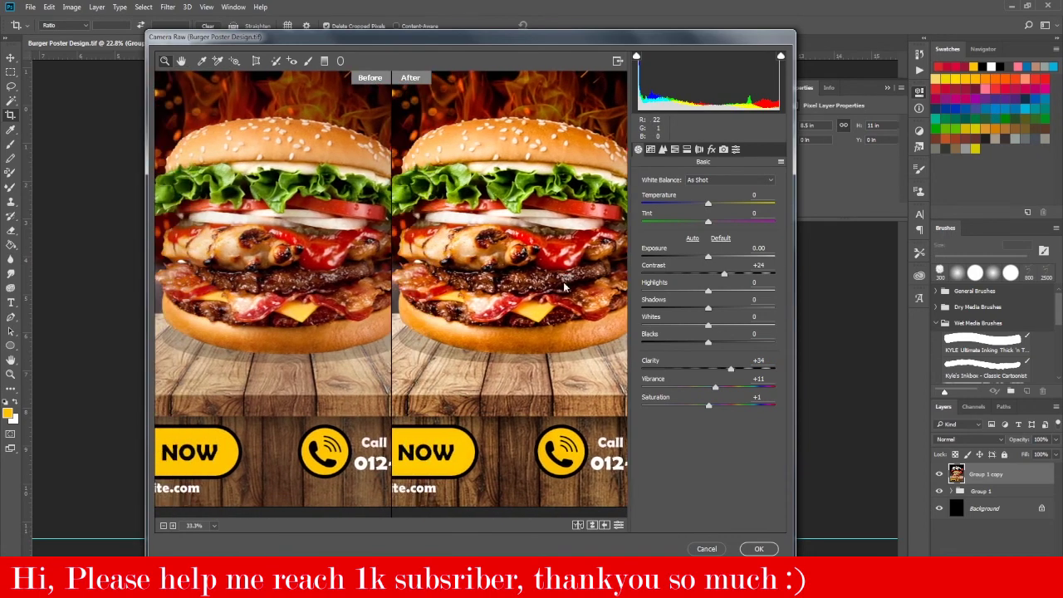
pyautogui.click(759, 549)
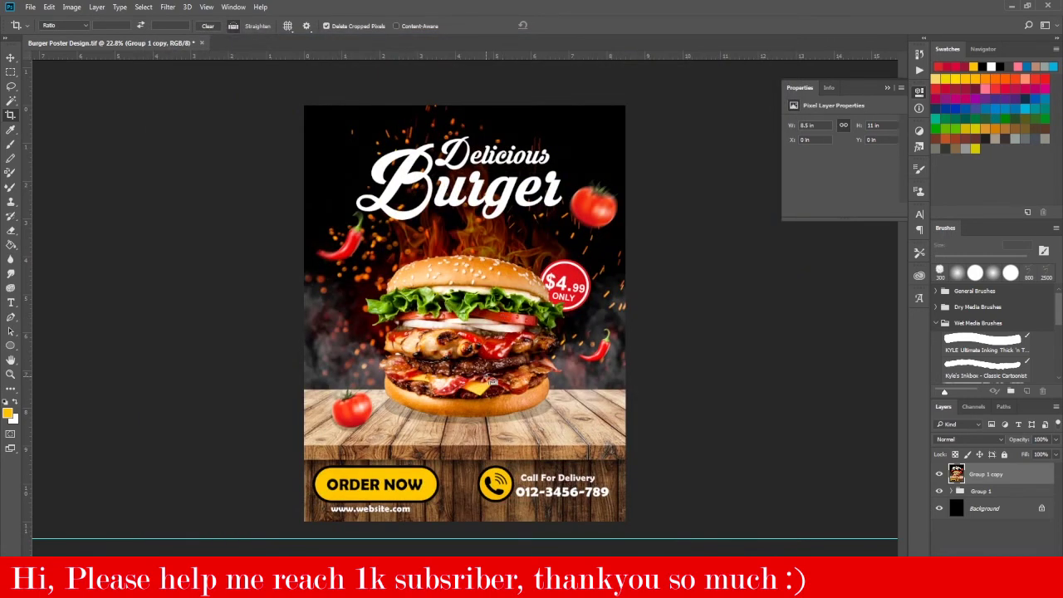
# Save the color-adjusted burger poster file
pyautogui.hotkey('ctrl', '+')
pyautogui.hotkey('ctrl', '+')
pyautogui.hotkey('ctrl', '-')
pyautogui.hotkey('ctrl', 's')
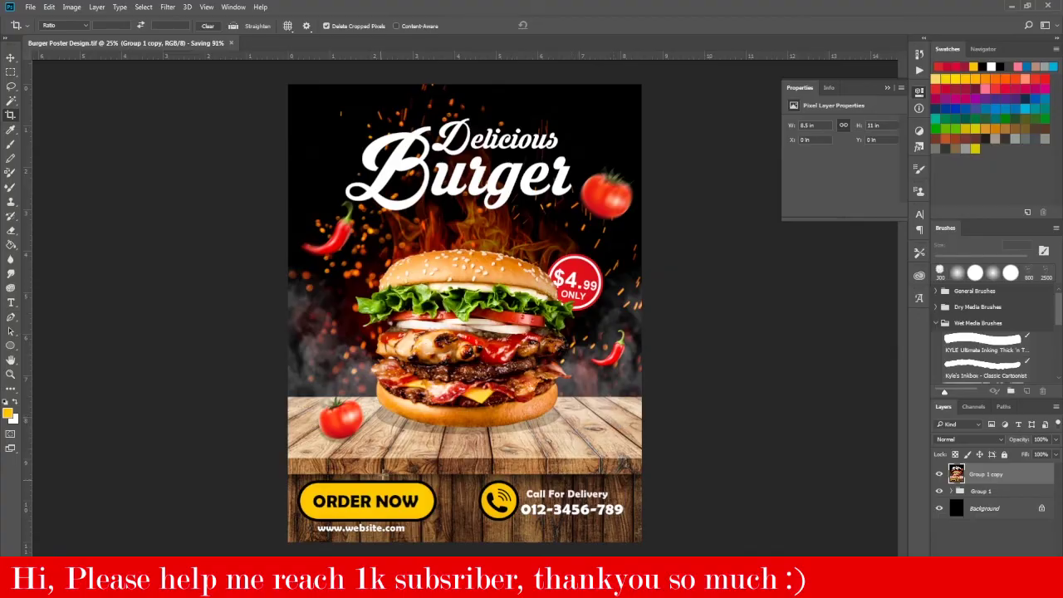